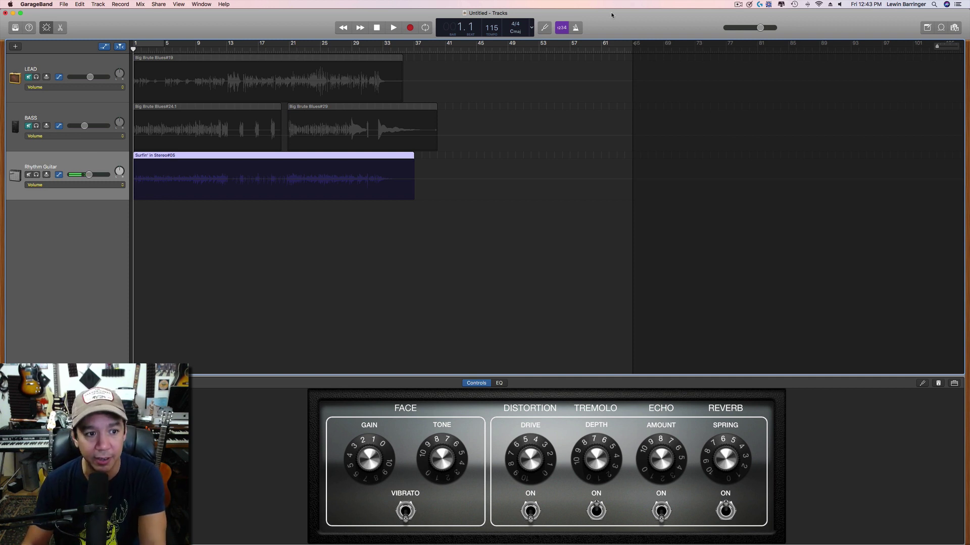
# - Play the opening bars of the recorded guitar and bass parts and return the playhead to the beginning
pyautogui.press('space')
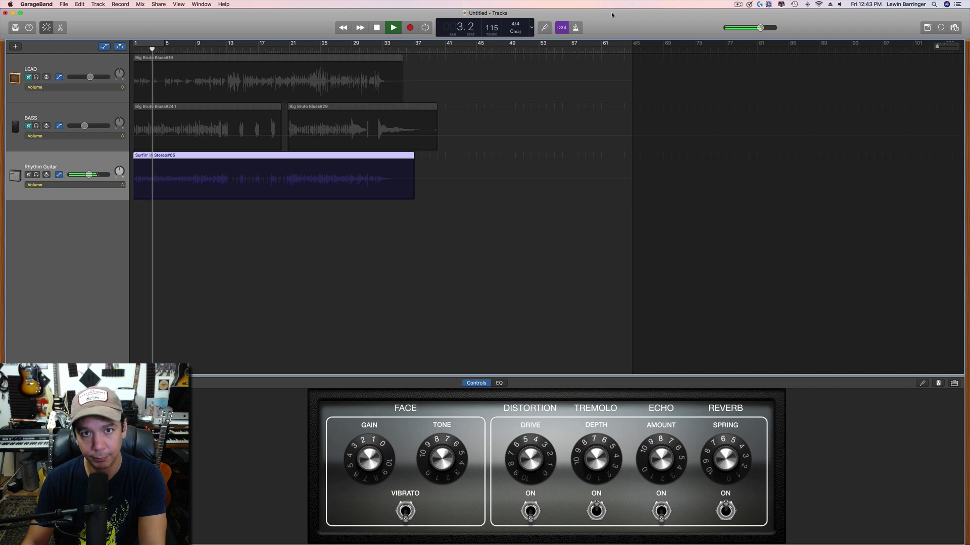
pyautogui.press('space')
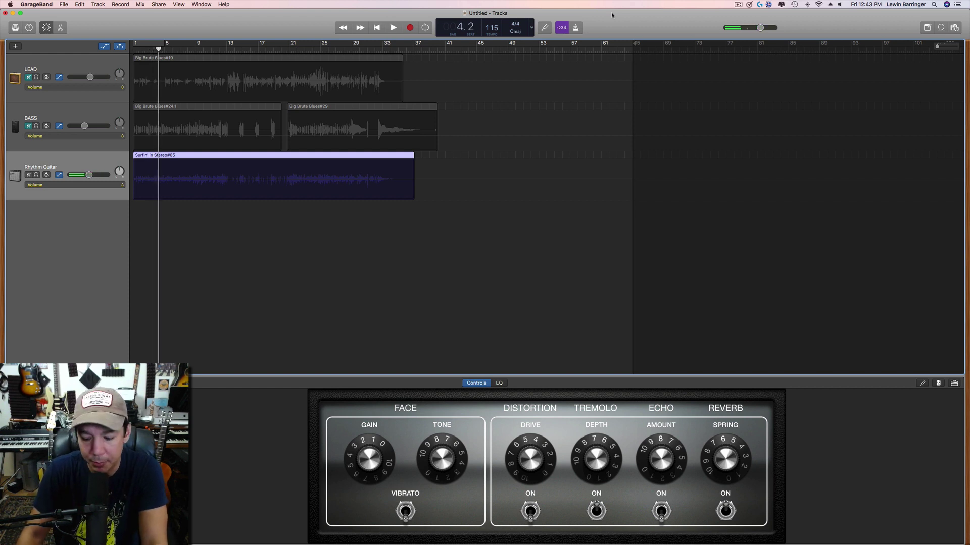
pyautogui.press('Return')
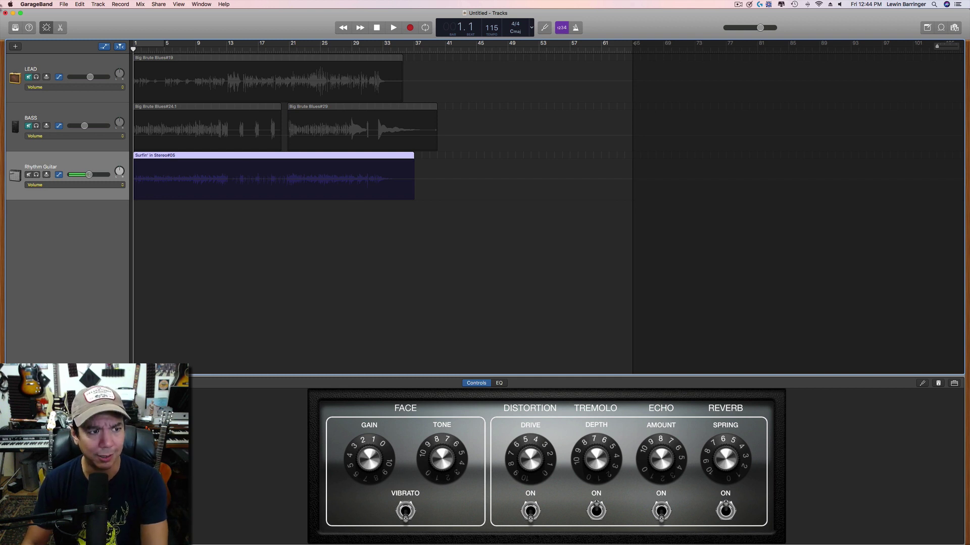
# - Add a Drummer track to the project and audition its default beat over the opening bars
pyautogui.click(16, 47)
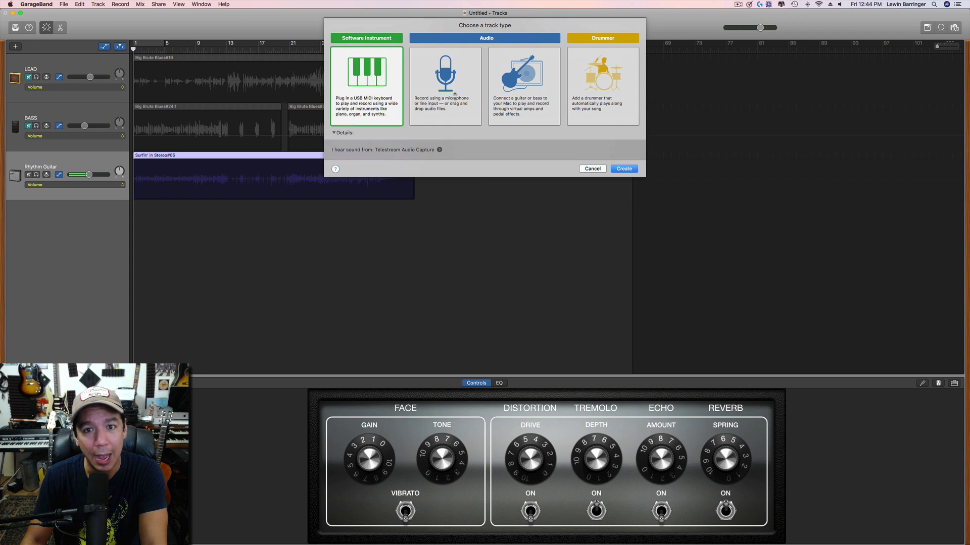
pyautogui.click(580, 104)
pyautogui.click(629, 171)
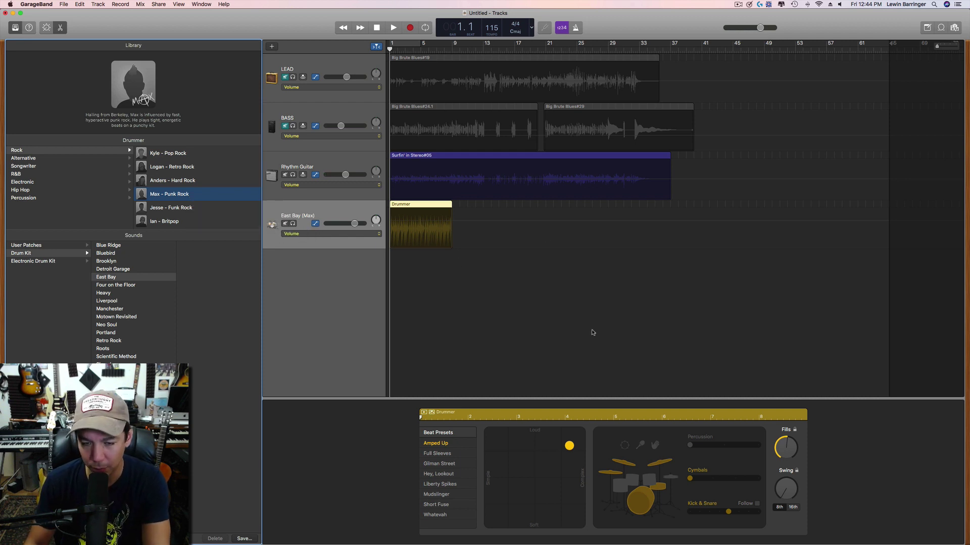
pyautogui.press('space')
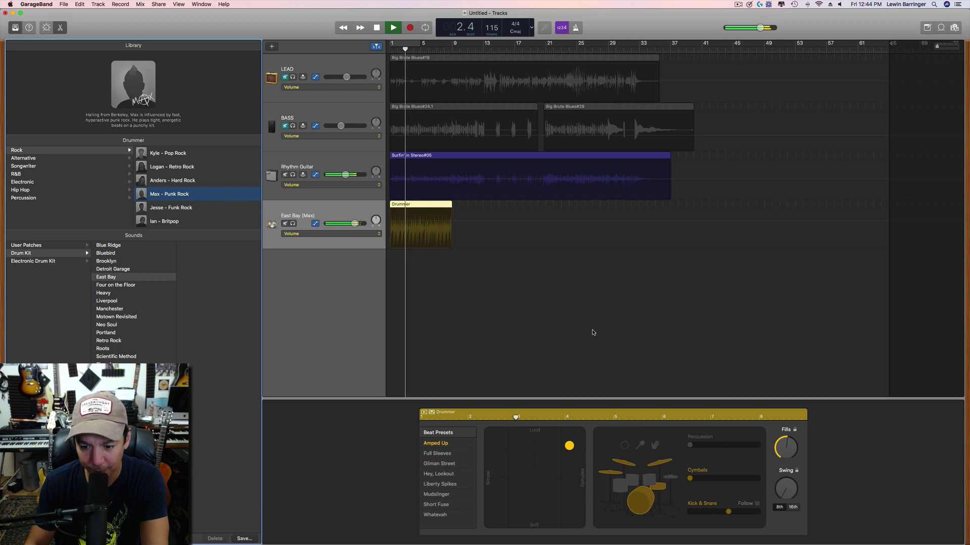
pyautogui.press('space')
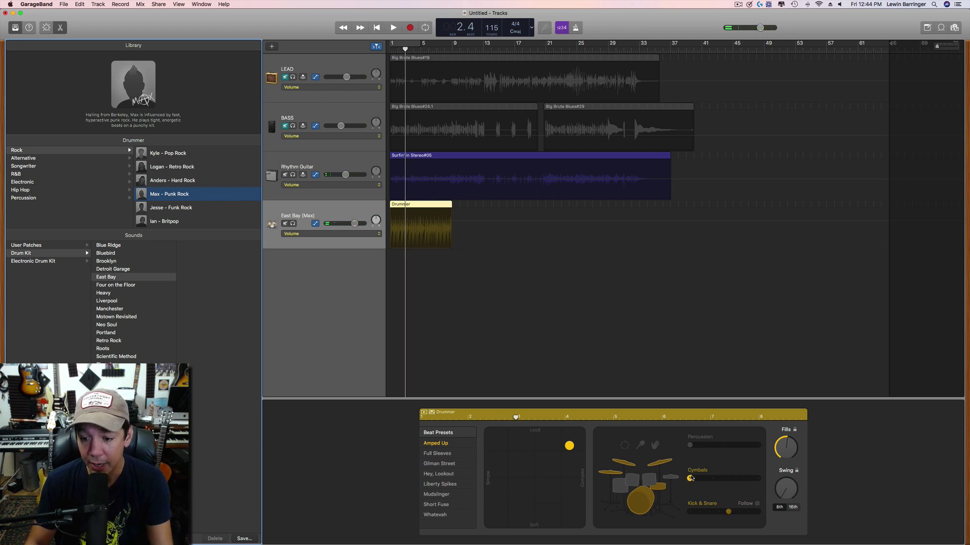
# - Switch the drummer from cymbals to hi-hat, make the beat simpler and slightly softer, and audition it from the start
pyautogui.click(673, 477)
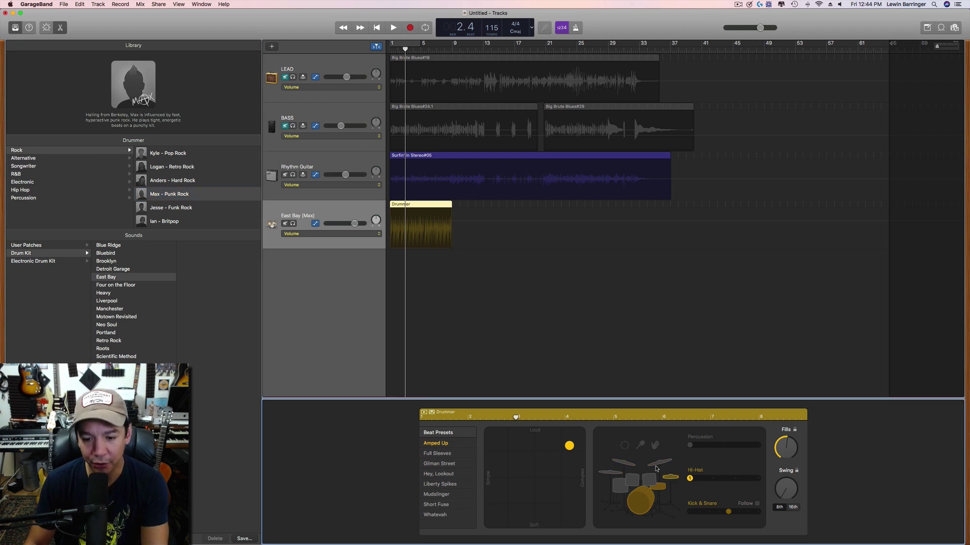
pyautogui.click(536, 449)
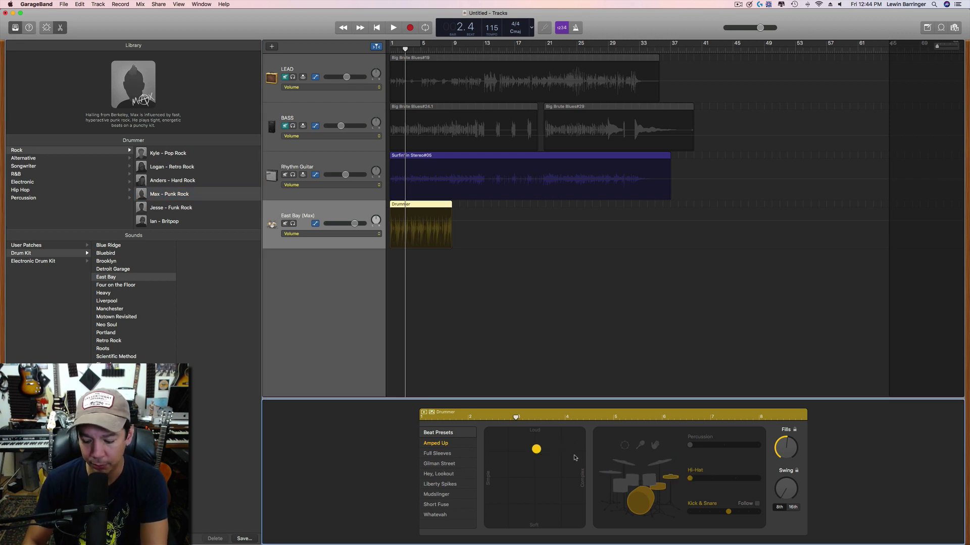
pyautogui.press('Return')
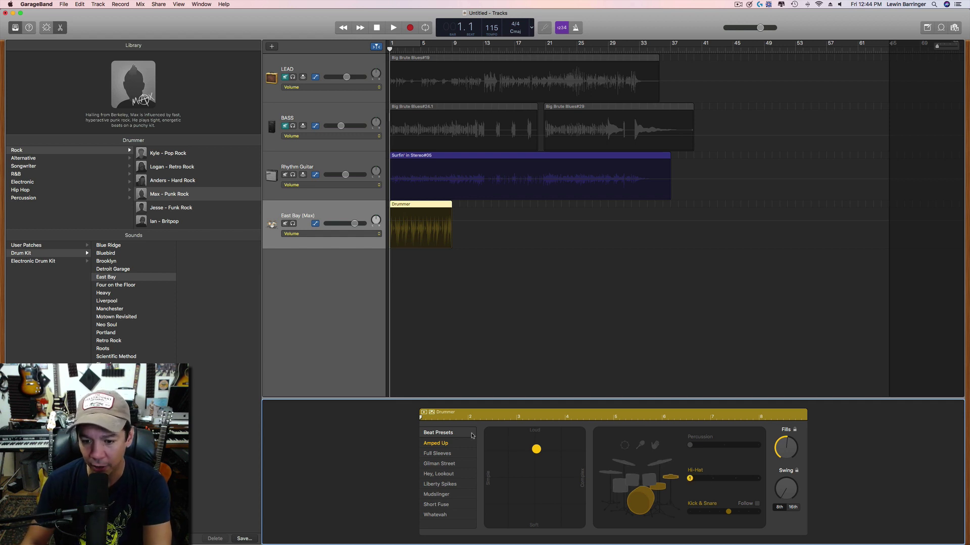
pyautogui.moveTo(535, 452); pyautogui.dragTo(521, 463)
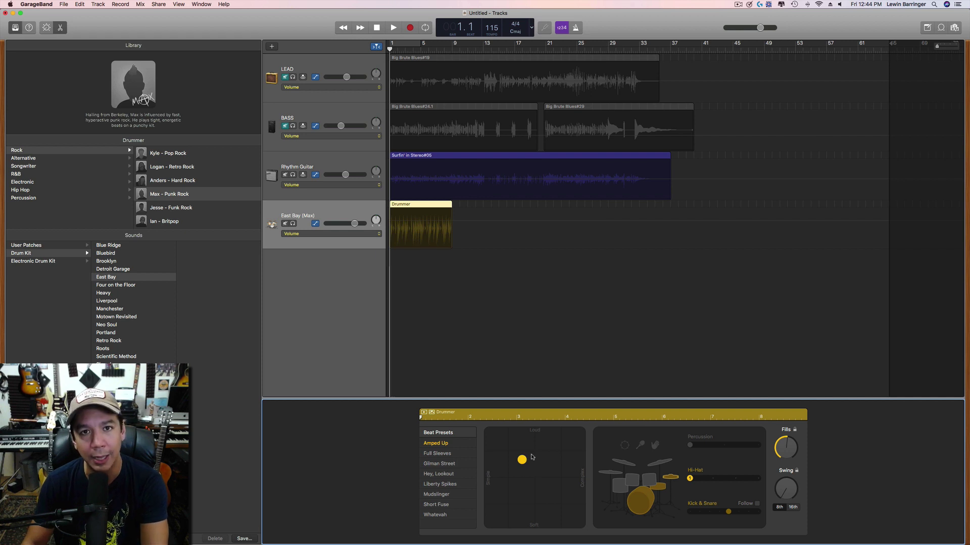
pyautogui.press('space')
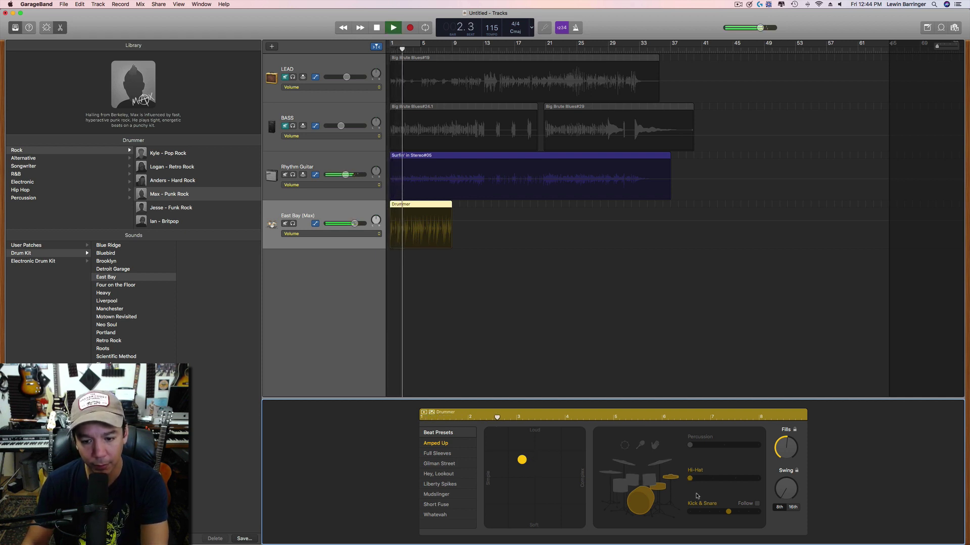
pyautogui.press('space')
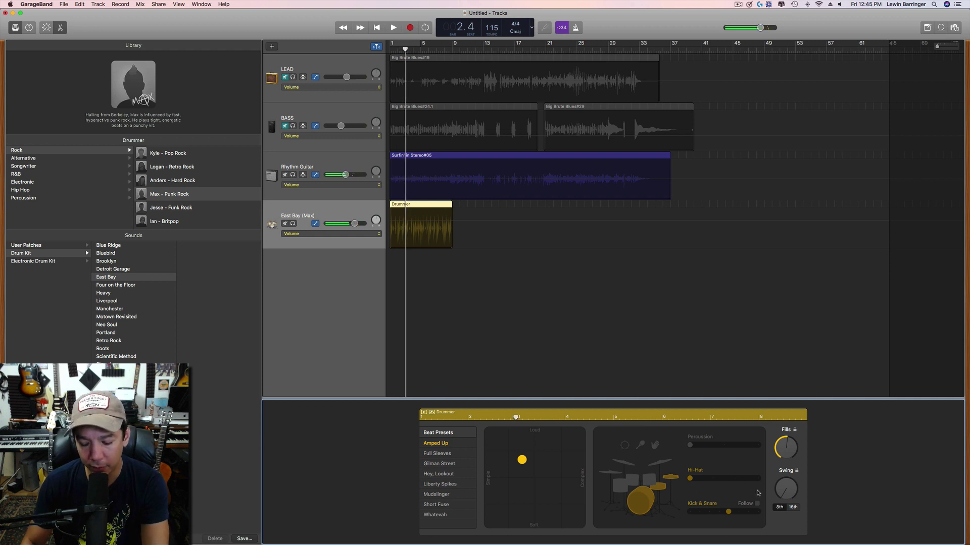
pyautogui.press('Return')
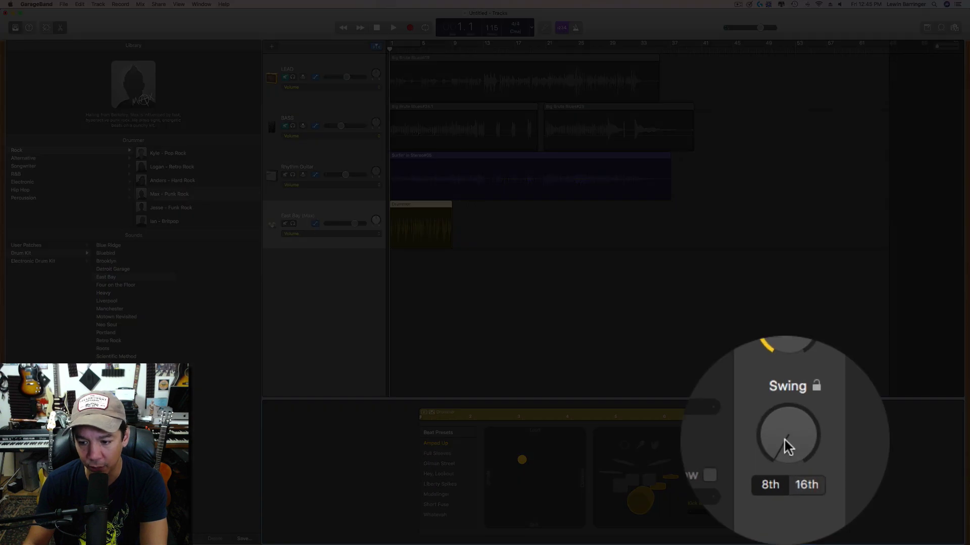
# - Raise the drummer's 8th-note swing to about a third of its range, comparing the feel with playback
pyautogui.press('space')
pyautogui.moveTo(789, 447); pyautogui.dragTo(788, 448)
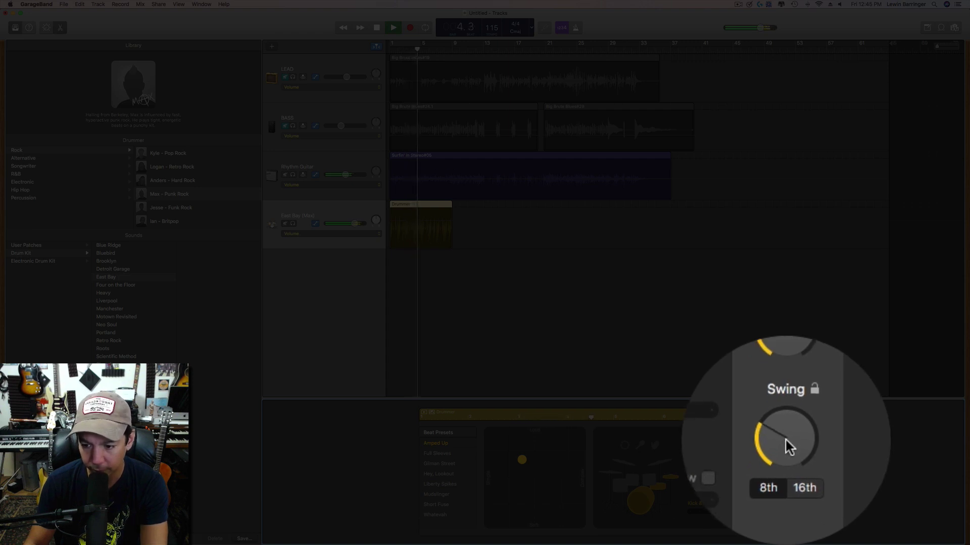
pyautogui.moveTo(785, 437); pyautogui.dragTo(783, 438)
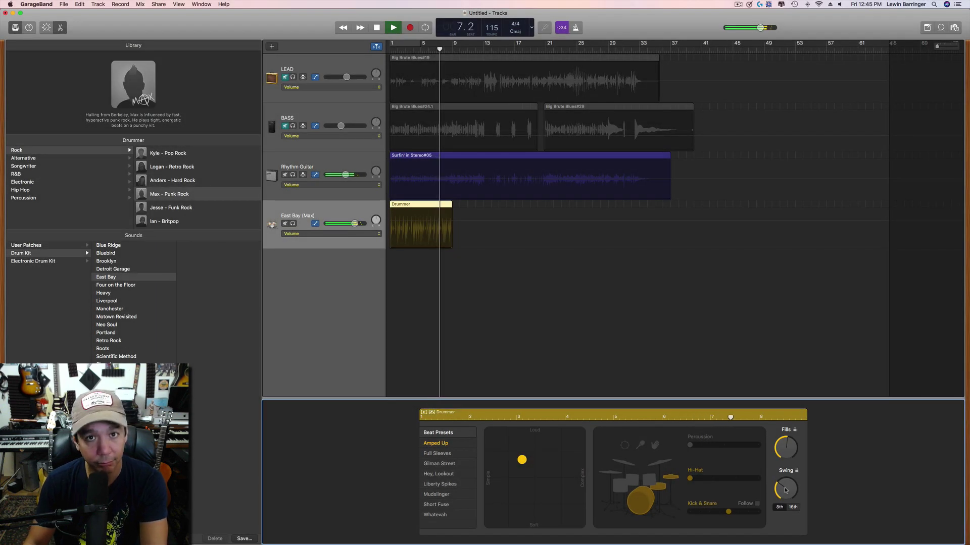
pyautogui.press('space')
pyautogui.moveTo(785, 490); pyautogui.dragTo(786, 490)
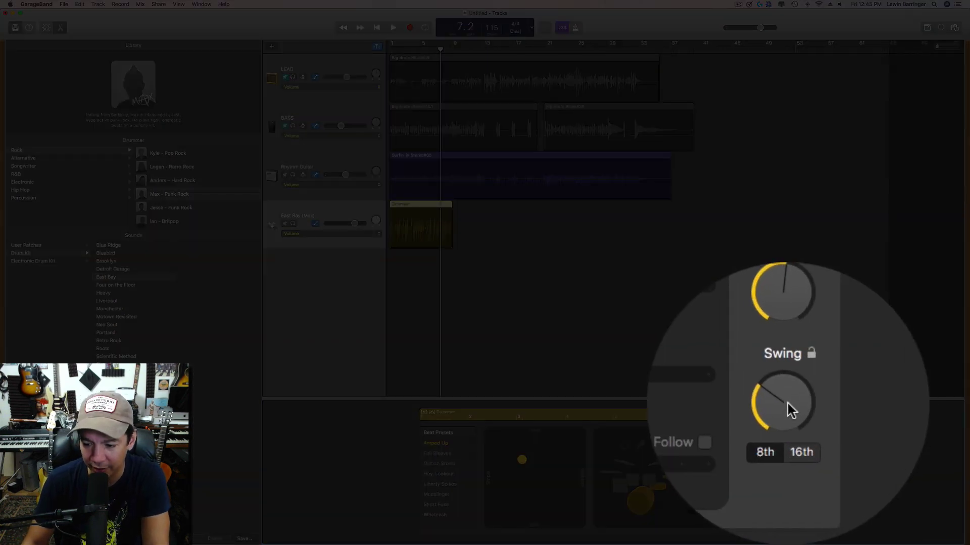
pyautogui.click(787, 452)
pyautogui.moveTo(787, 401); pyautogui.dragTo(784, 480)
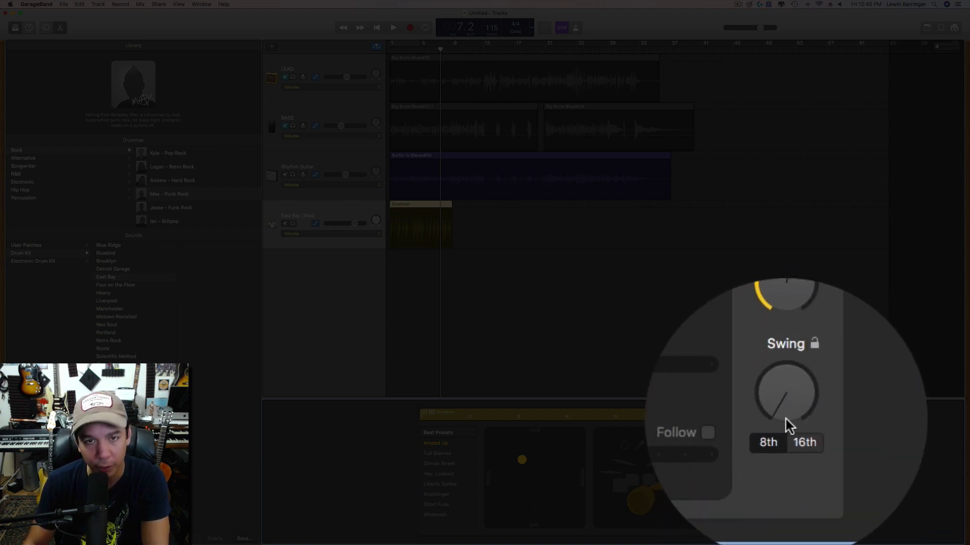
pyautogui.moveTo(783, 422); pyautogui.dragTo(781, 405)
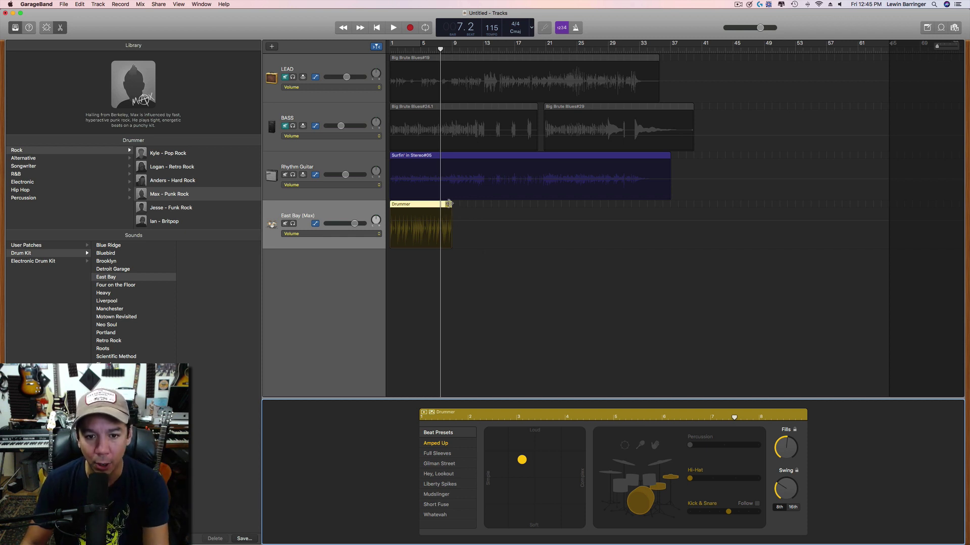
# - Extend the drummer region across the song, trim its end to about bar 32 beat 3 at the final hit, and play the ending
pyautogui.moveTo(451, 207); pyautogui.dragTo(647, 208)
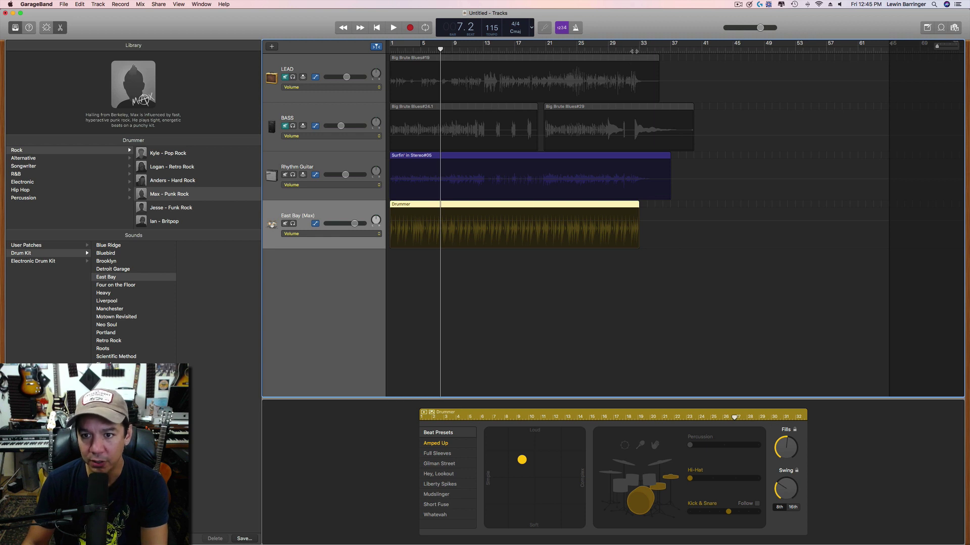
pyautogui.click(631, 49)
pyautogui.press('super+Right')
pyautogui.press('super+Right')
pyautogui.press('super+Right')
pyautogui.press('super+Right')
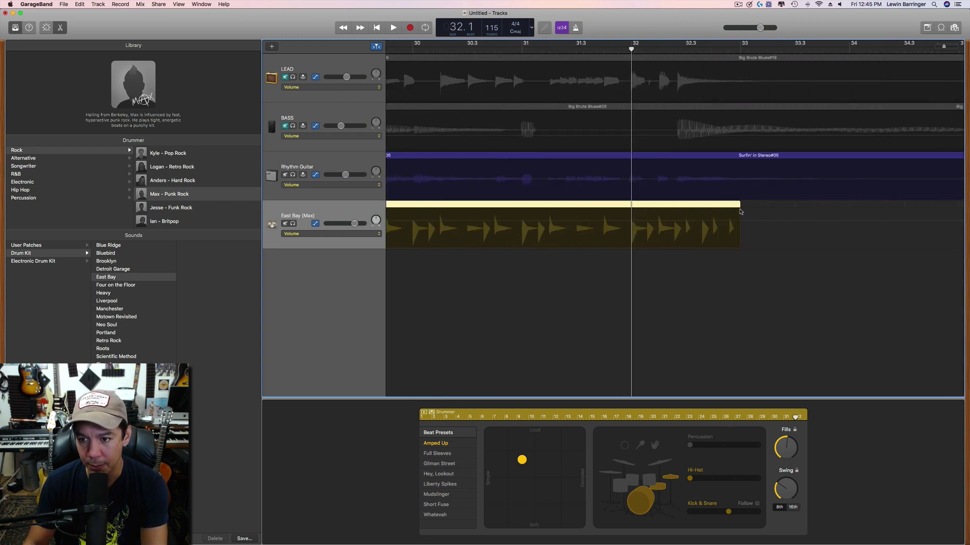
pyautogui.click(679, 52)
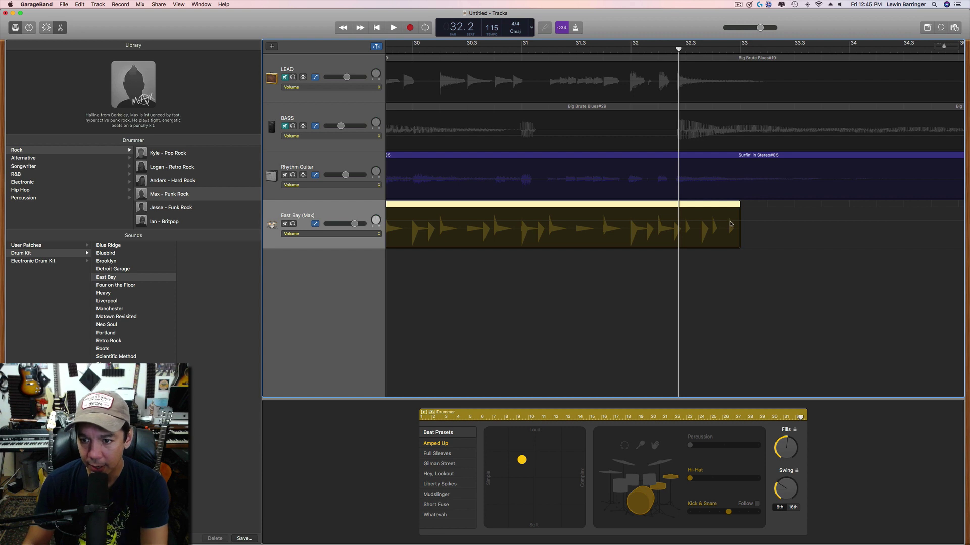
pyautogui.moveTo(736, 205); pyautogui.dragTo(690, 212)
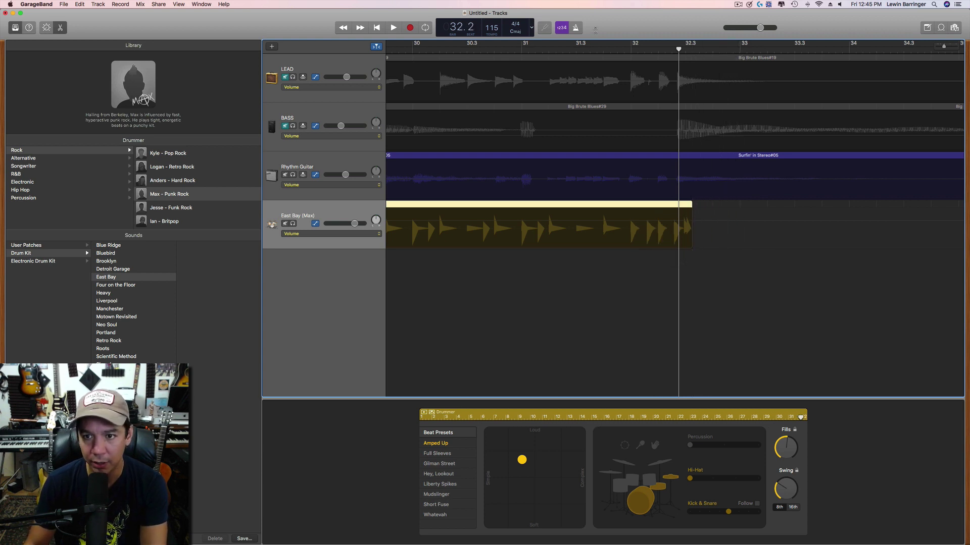
pyautogui.press('space')
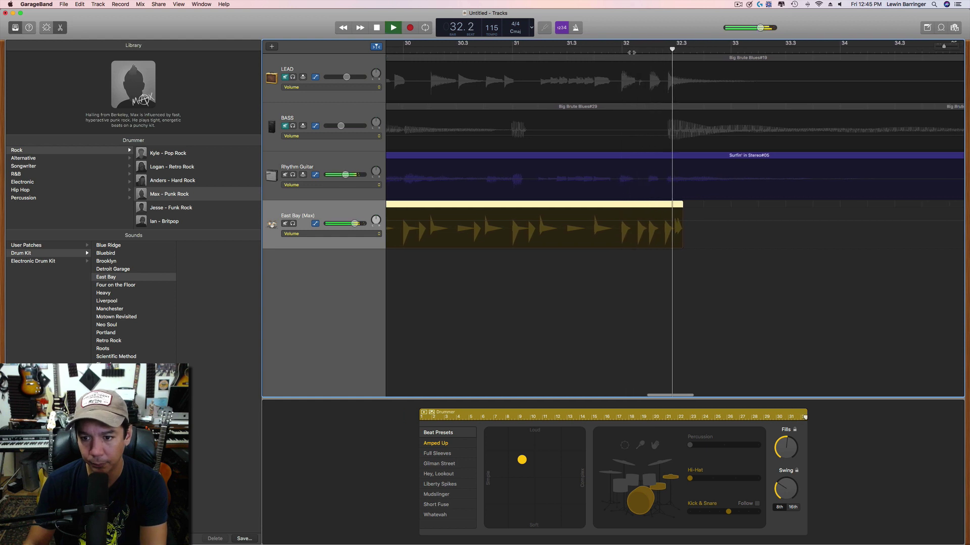
pyautogui.press('space')
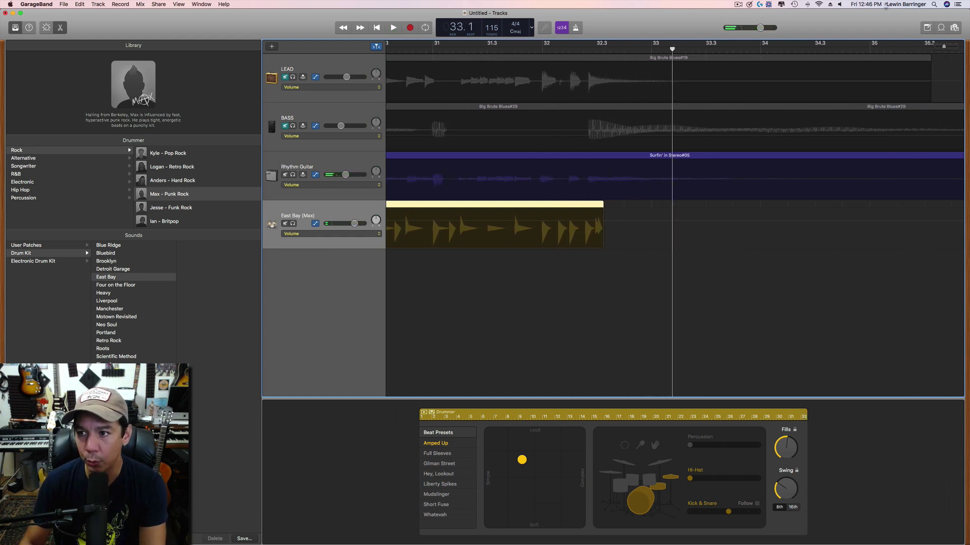
# - Hide the Library and return the playhead to bar 1 with the whole arrangement in view
pyautogui.press('super+Left')
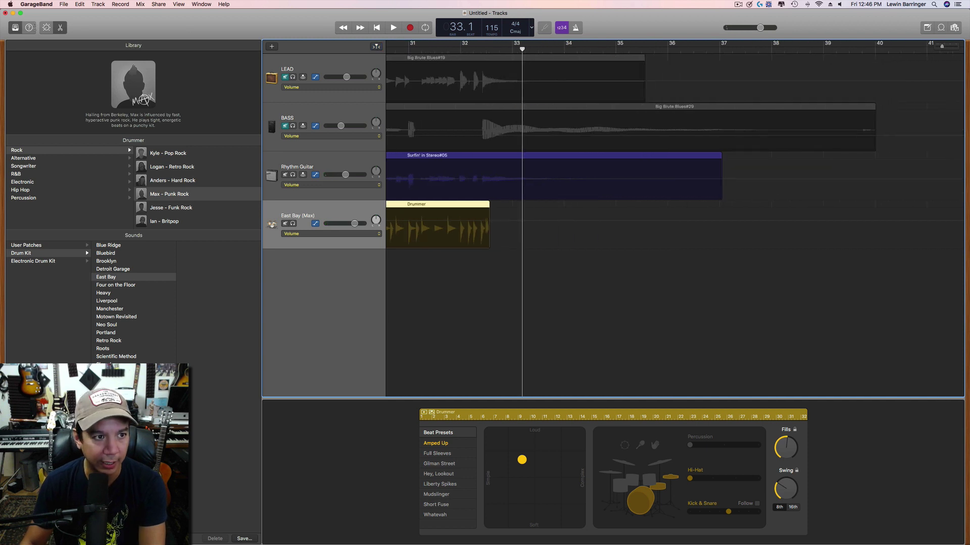
pyautogui.click(16, 28)
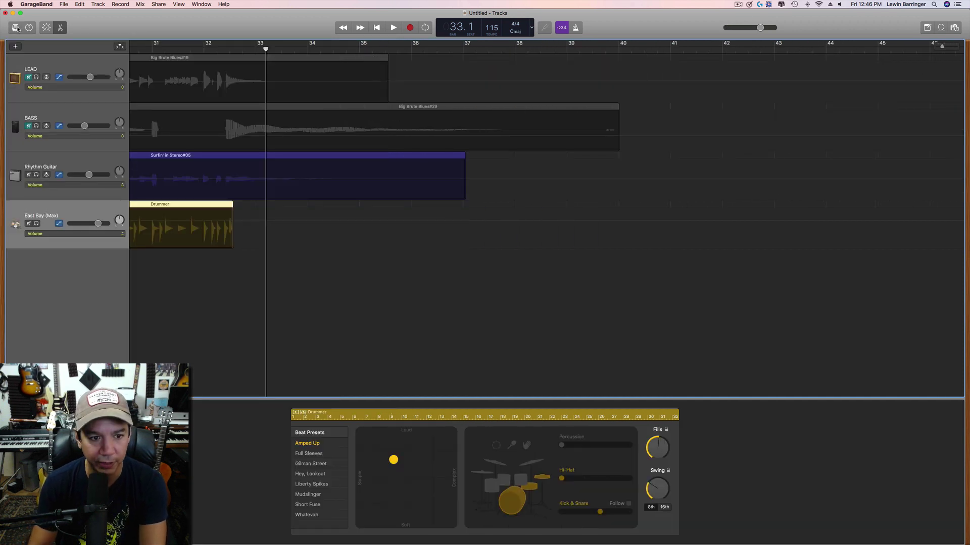
pyautogui.press('Return')
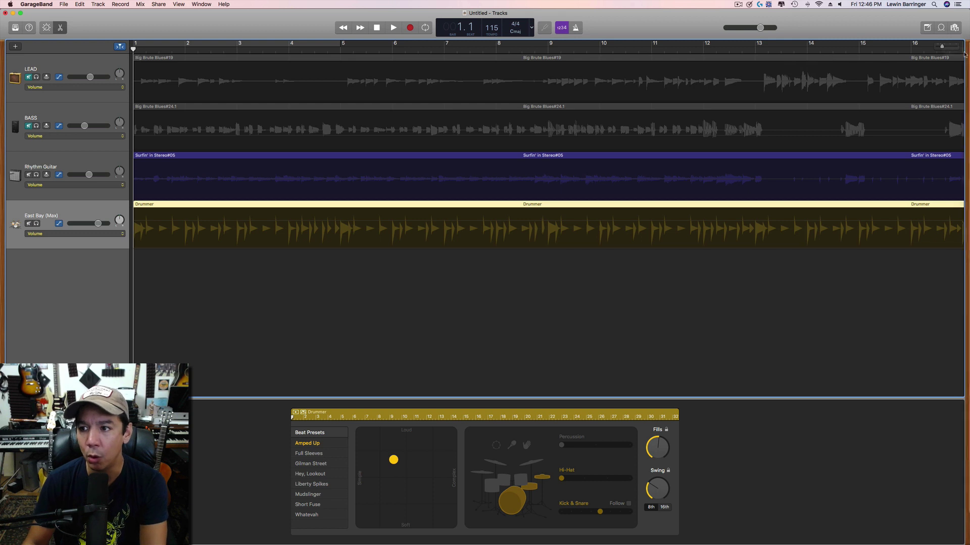
pyautogui.moveTo(941, 48); pyautogui.dragTo(937, 46)
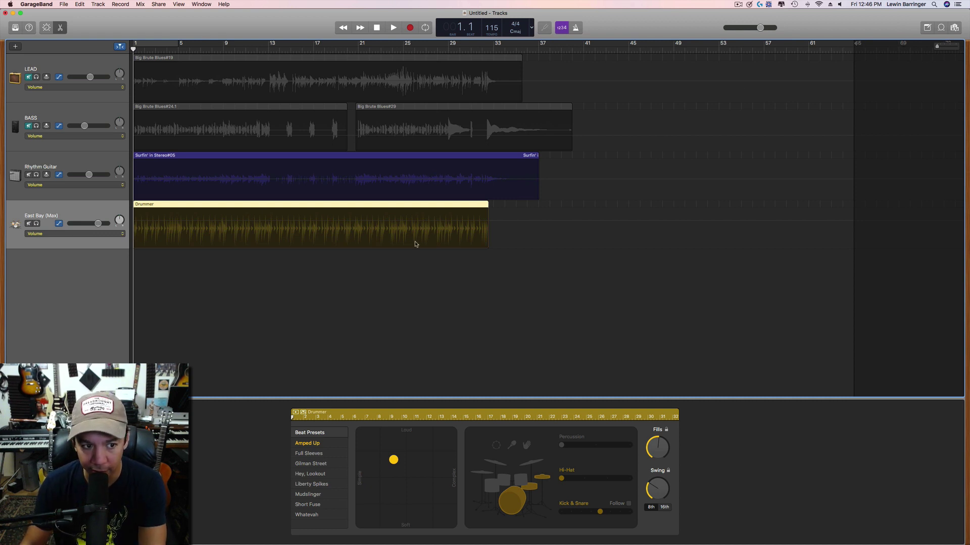
# - Play the arrangement from the beginning to bar 14 and move the playhead back to bar 11
pyautogui.press('space')
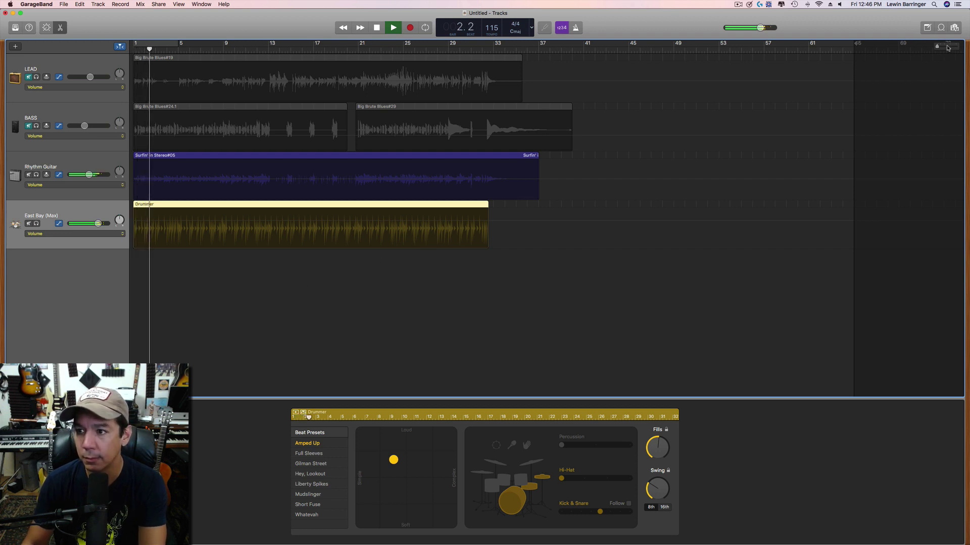
pyautogui.moveTo(940, 46); pyautogui.dragTo(942, 49)
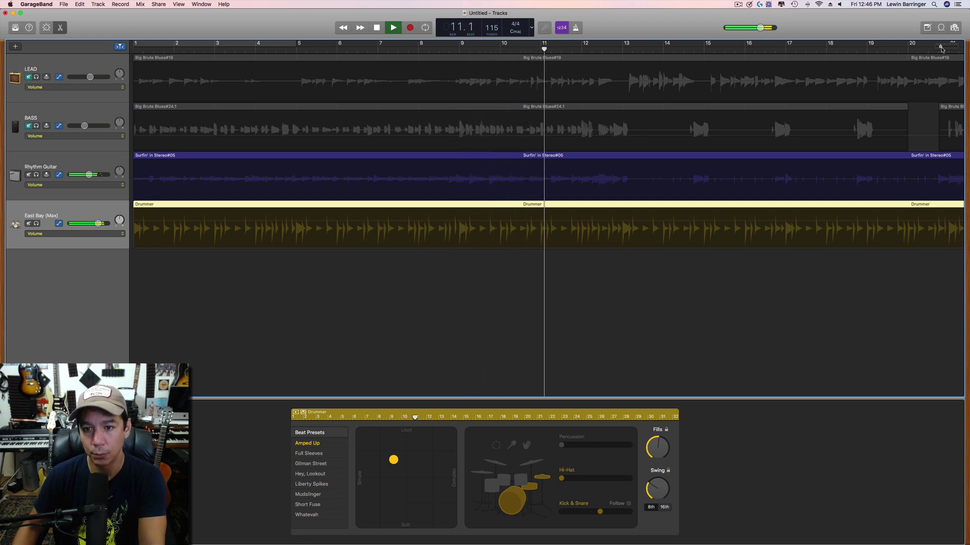
pyautogui.hscroll(1, 942, 49)
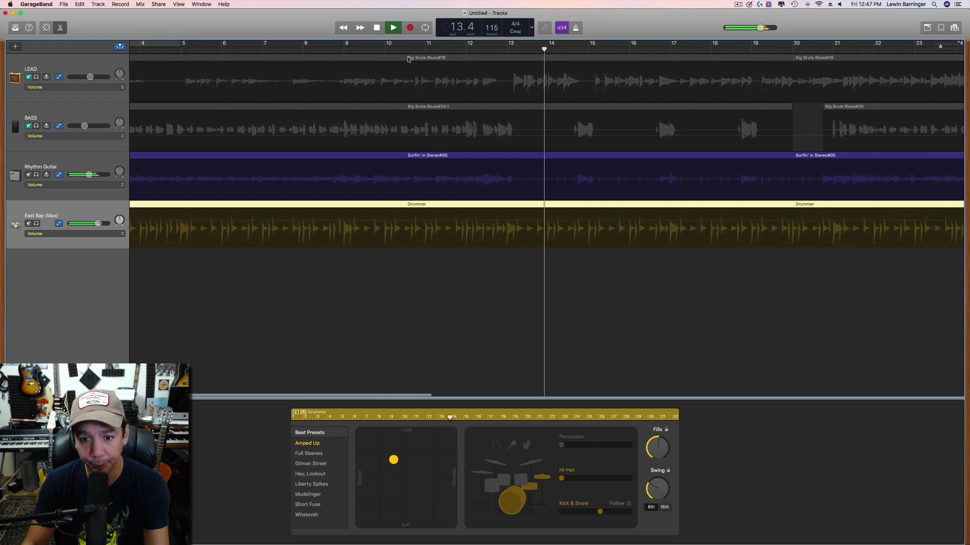
pyautogui.press('space')
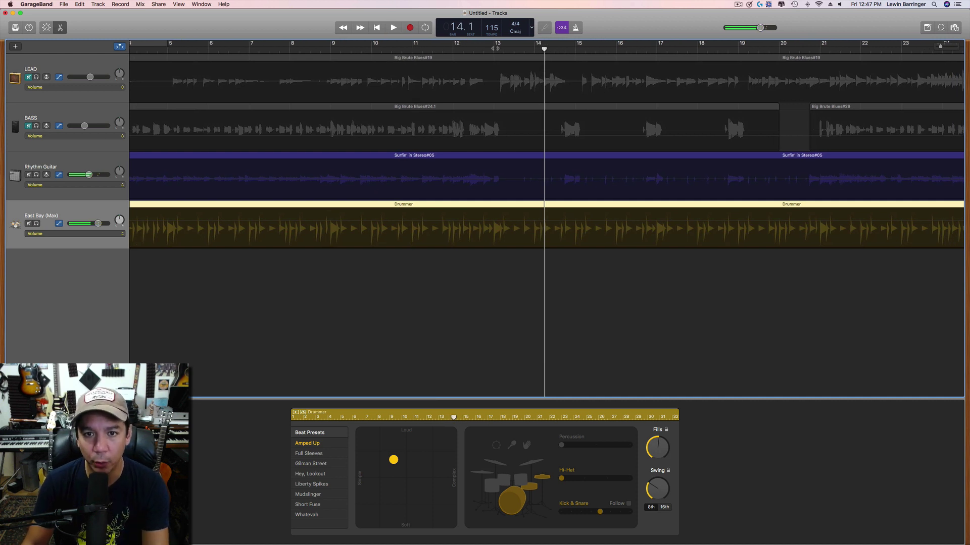
pyautogui.press(',')
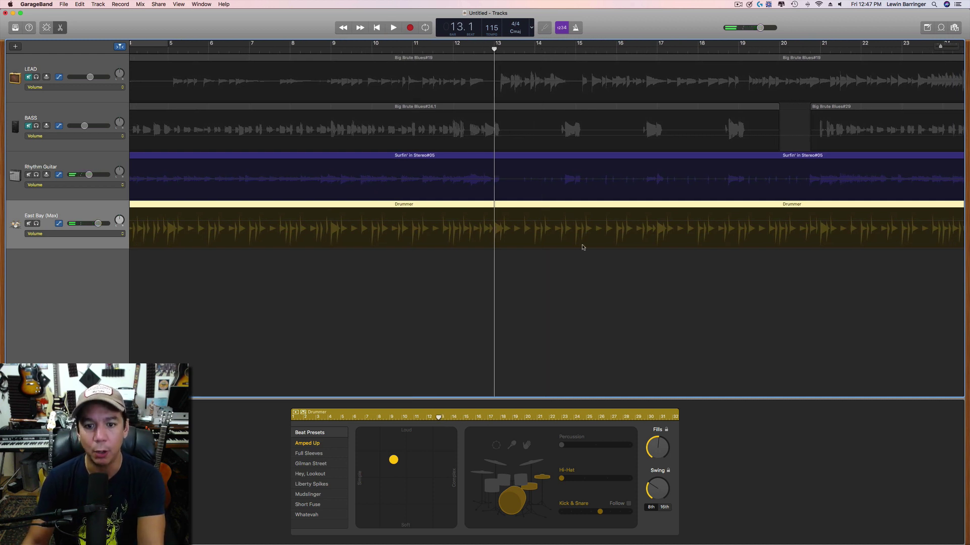
pyautogui.hscroll(-1, 422, 53)
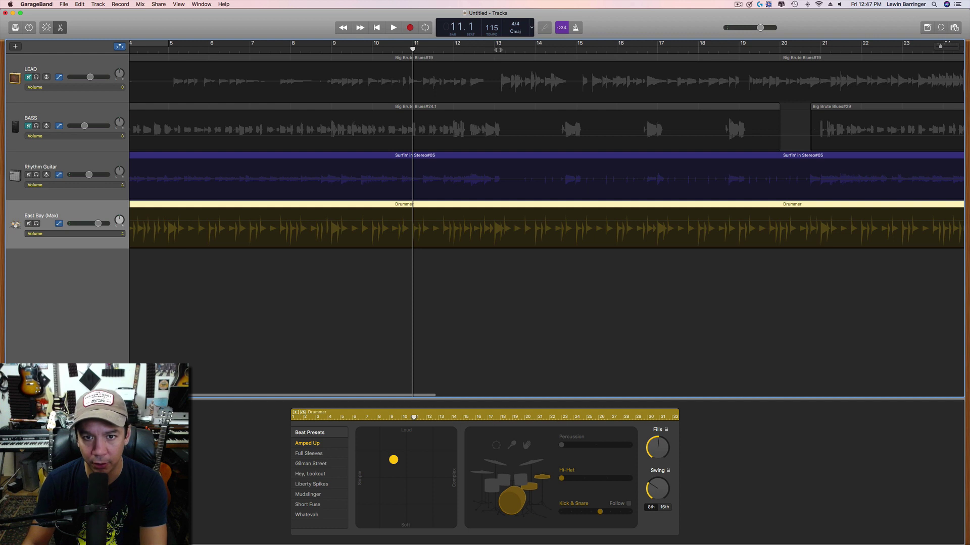
# - Keep the position display on Beats & Project and split the drummer region at bar 13
pyautogui.click(531, 31)
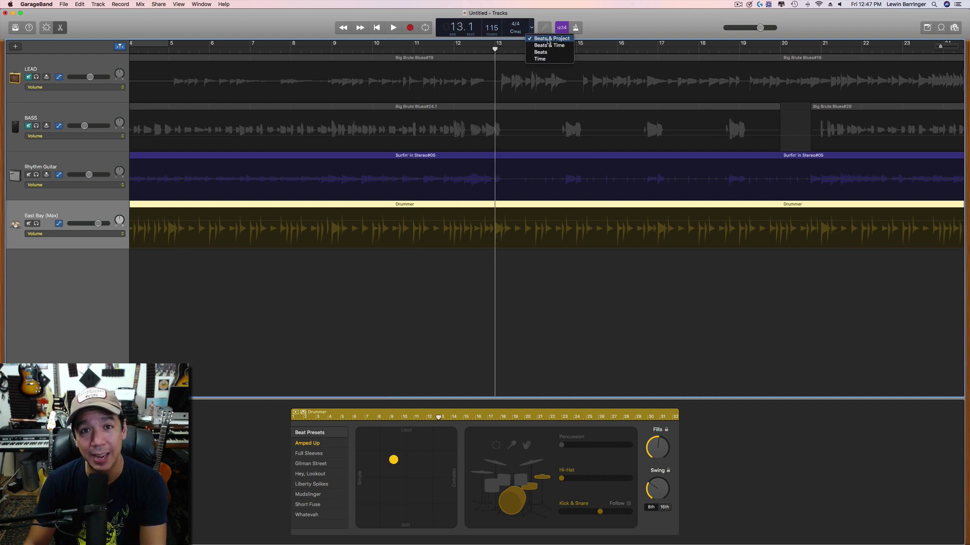
pyautogui.click(573, 39)
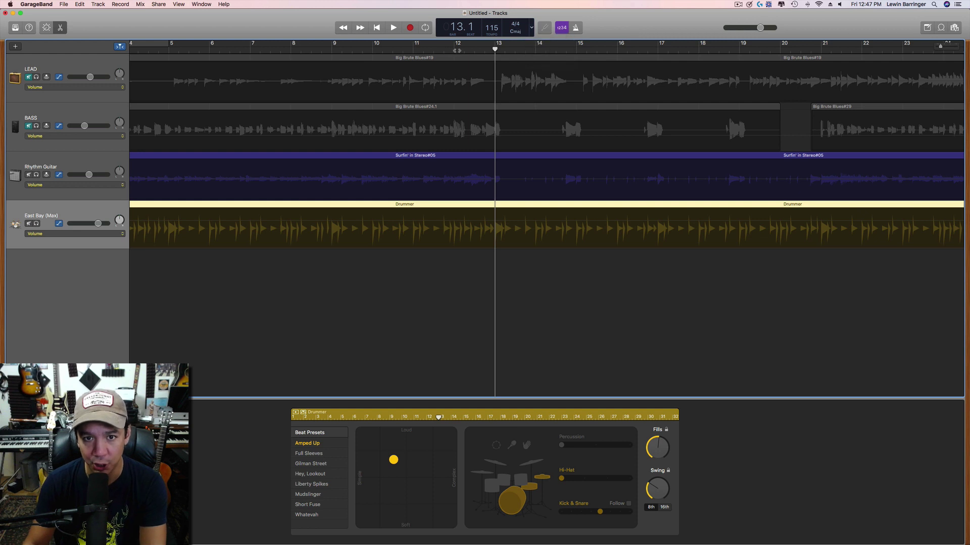
pyautogui.moveTo(489, 53)
pyautogui.mouseDown()
pyautogui.moveTo(450, 53)
pyautogui.moveTo(497, 57)
pyautogui.mouseUp()
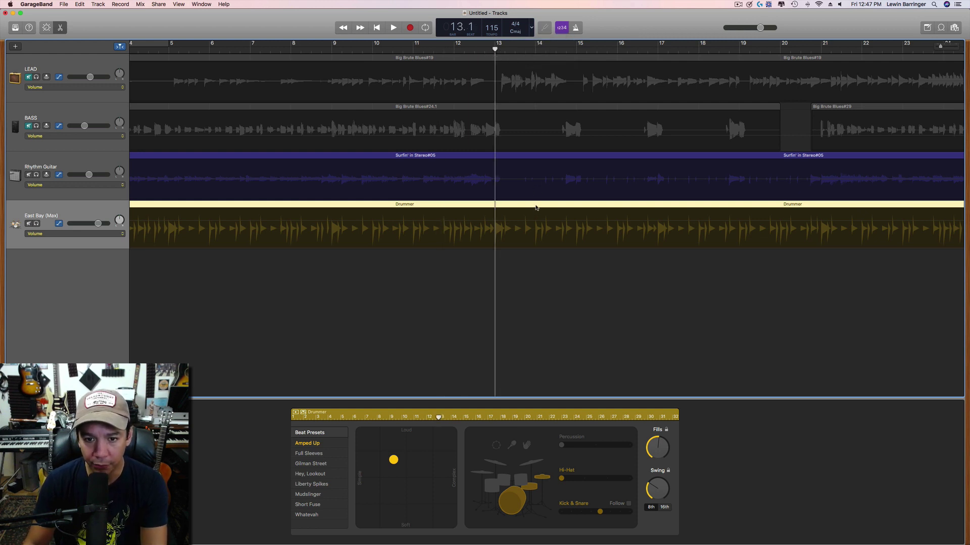
pyautogui.press('super+t')
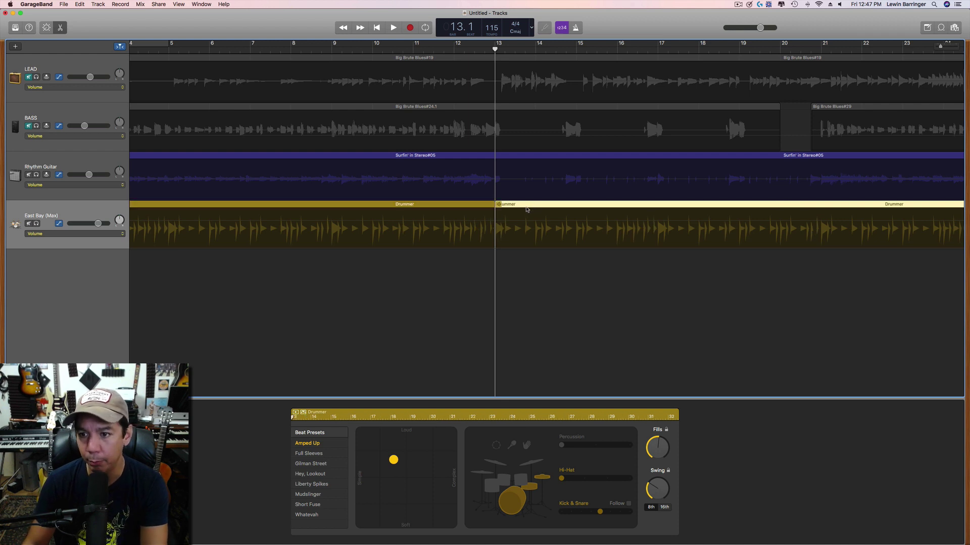
# - Move the playhead to bar 21 and split the drummer region there, where the bass comes back in
pyautogui.hscroll(5, 534, 208)
pyautogui.hscroll(5, 534, 208)
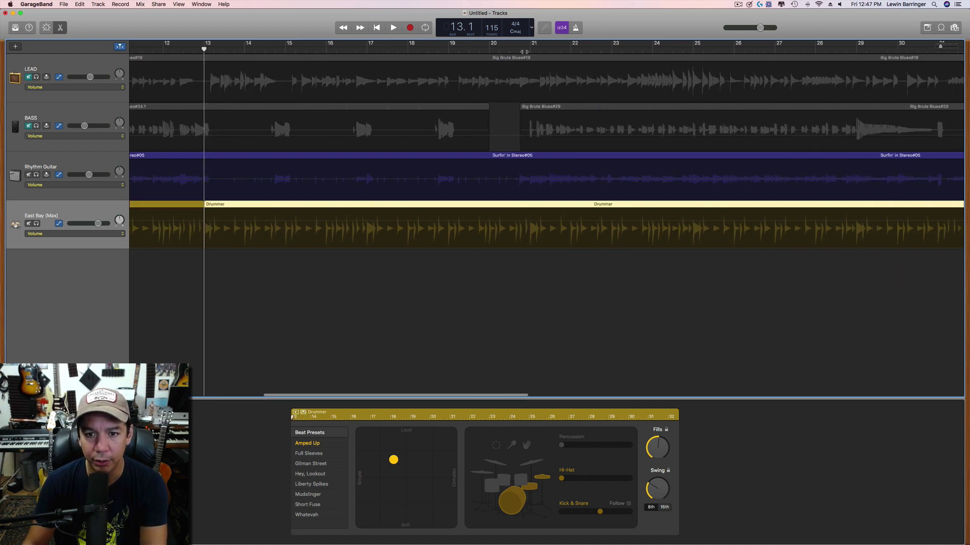
pyautogui.moveTo(204, 48); pyautogui.dragTo(530, 48)
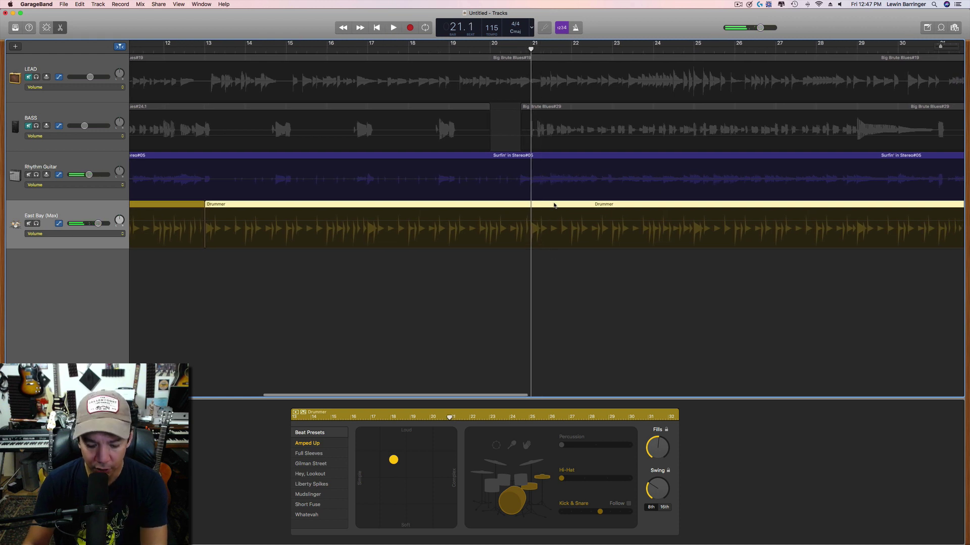
pyautogui.press('super+t')
pyautogui.click(556, 205)
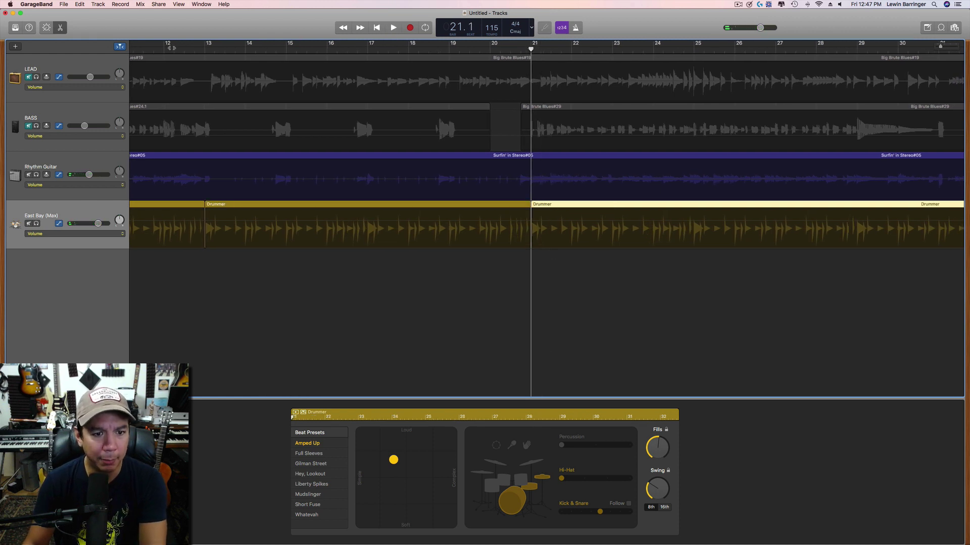
# - Play from bar 12 beat 2 to the next accent and split the middle drummer region at bar 15
pyautogui.click(174, 47)
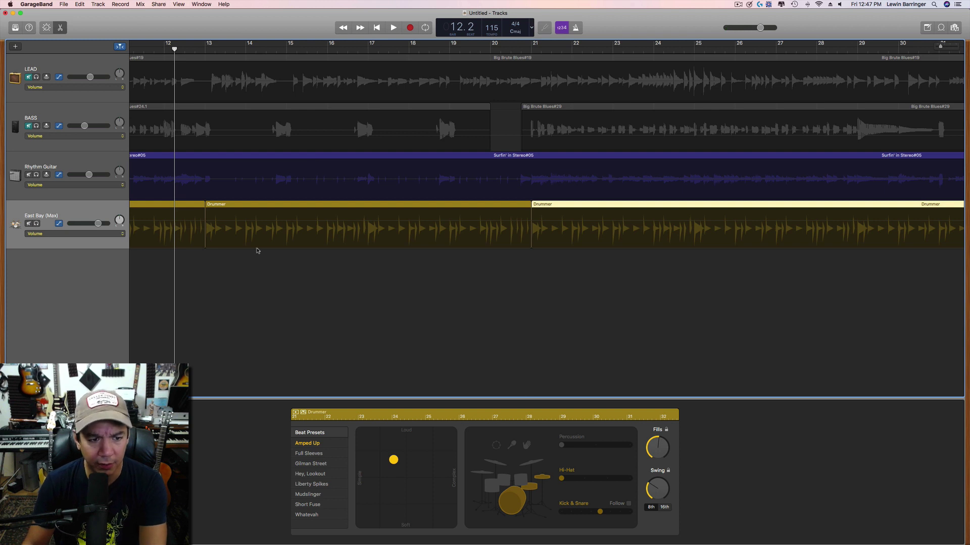
pyautogui.press('space')
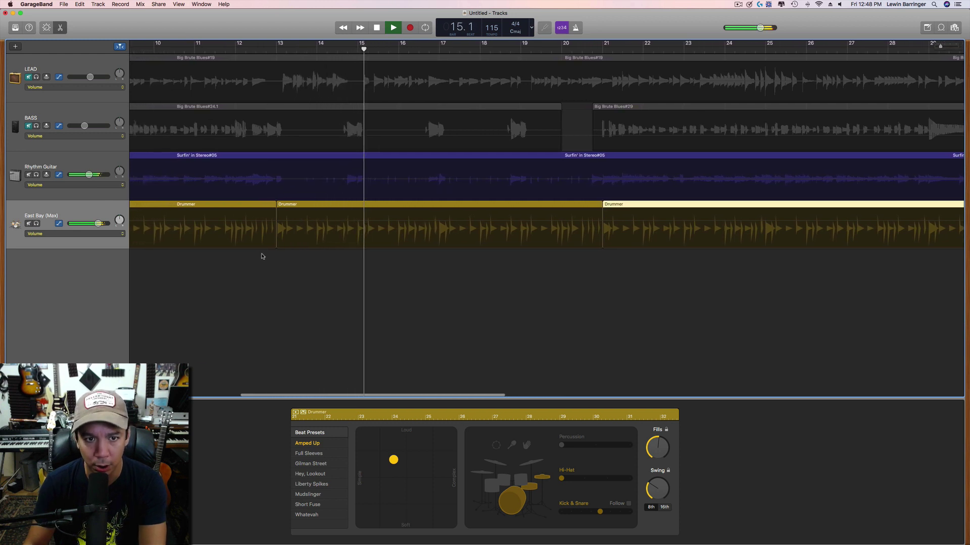
pyautogui.press('space')
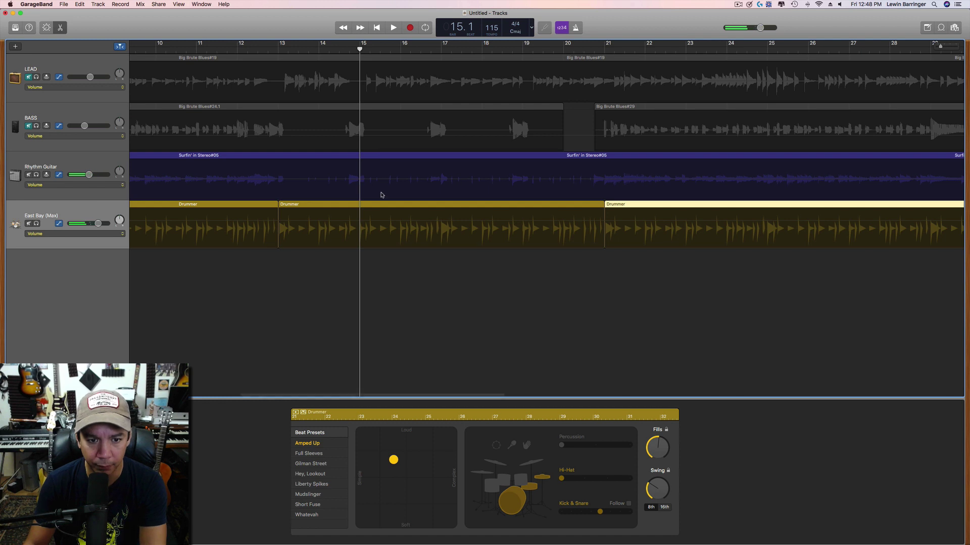
pyautogui.click(376, 209)
pyautogui.press('super+t')
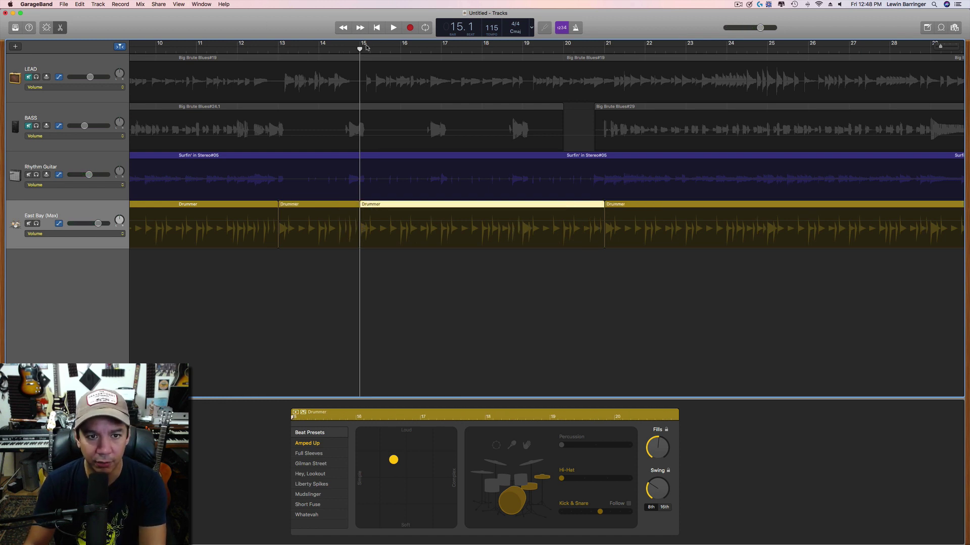
# - Split the rest of the middle drummer section at bars 17 and 19 to make two-bar regions
pyautogui.click(441, 50)
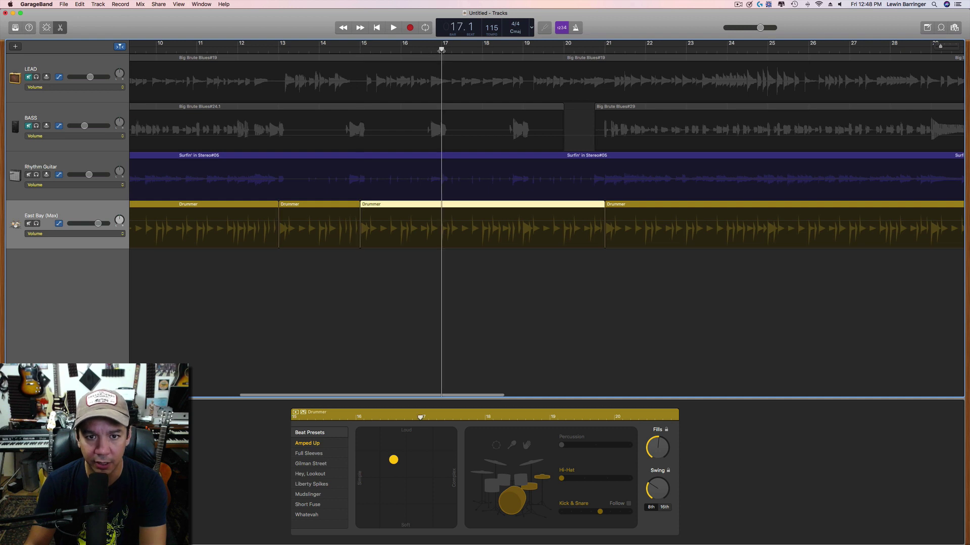
pyautogui.press('super+t')
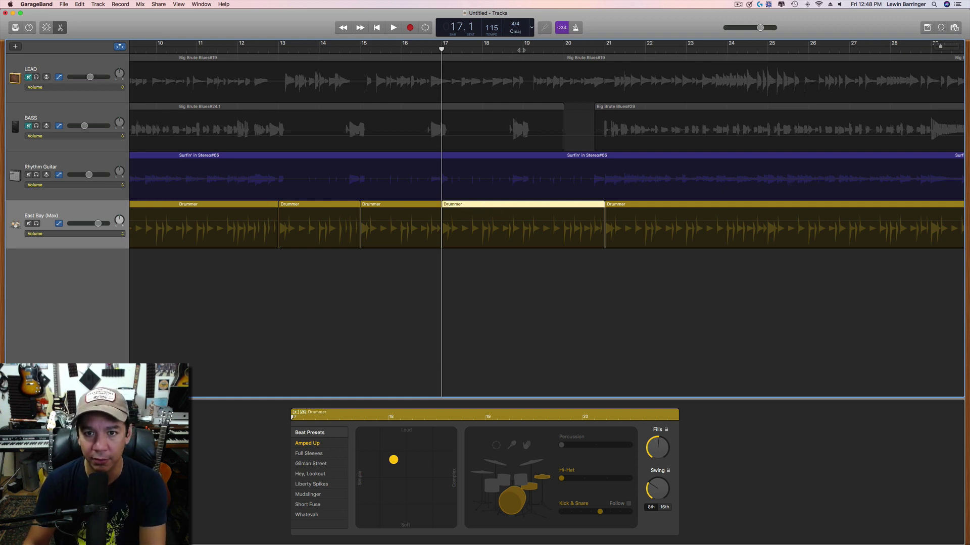
pyautogui.click(522, 48)
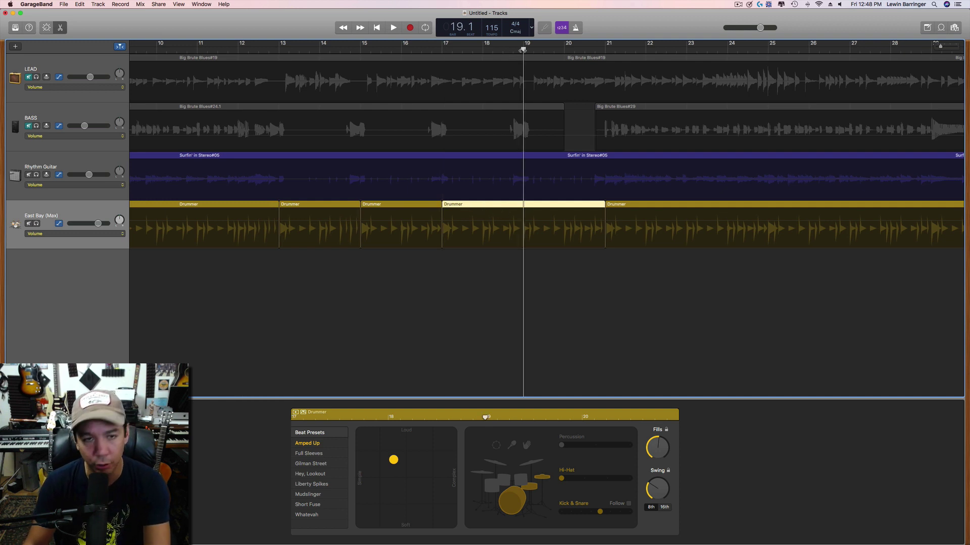
pyautogui.press('super+t')
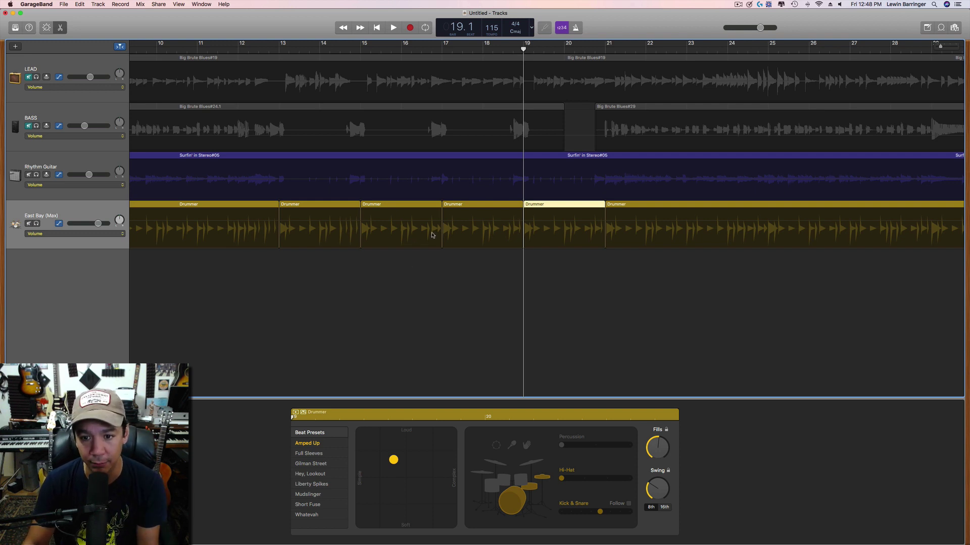
# - Select the two-bar drummer regions in turn and raise Fills close to maximum on the one starting at bar 19
pyautogui.press('a')
pyautogui.click(426, 209)
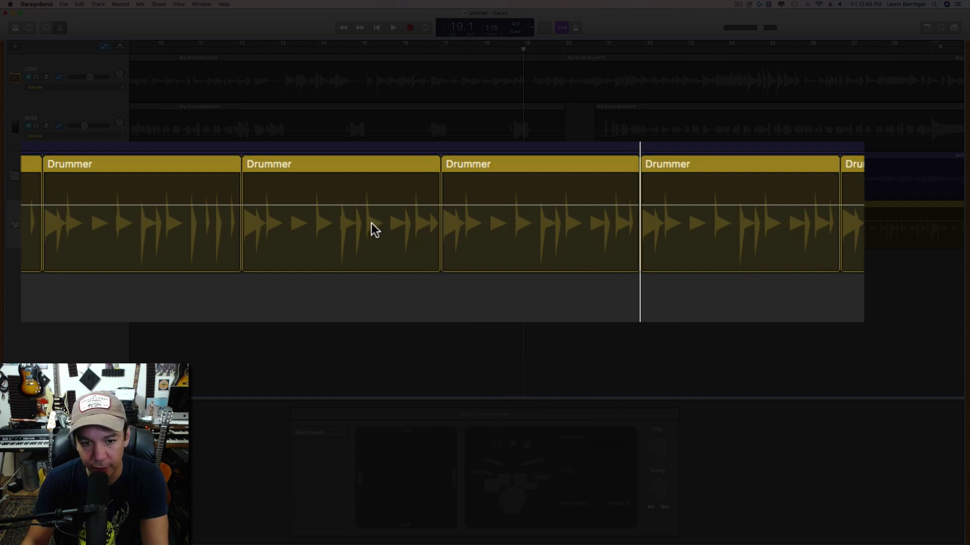
pyautogui.click(394, 173)
pyautogui.click(412, 47)
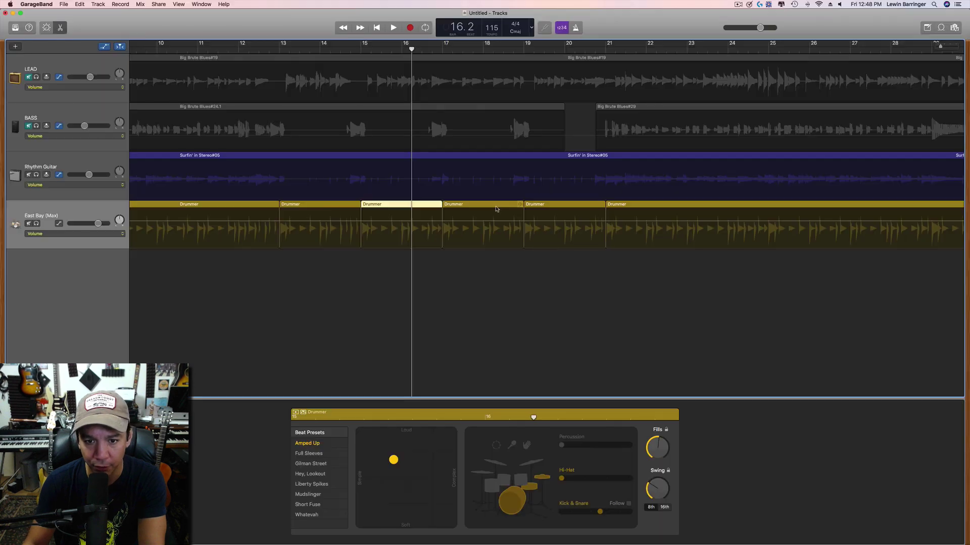
pyautogui.click(496, 214)
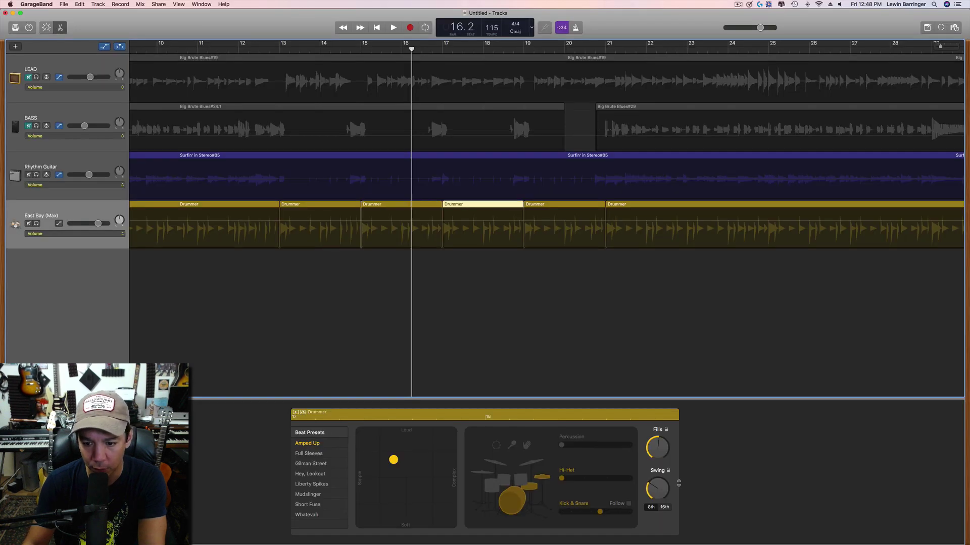
pyautogui.click(585, 206)
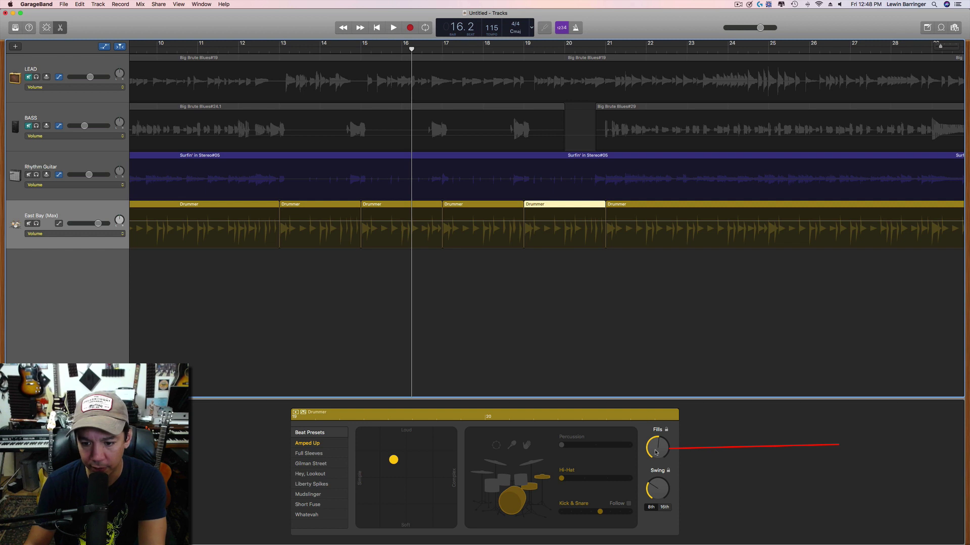
pyautogui.moveTo(655, 452); pyautogui.dragTo(655, 419)
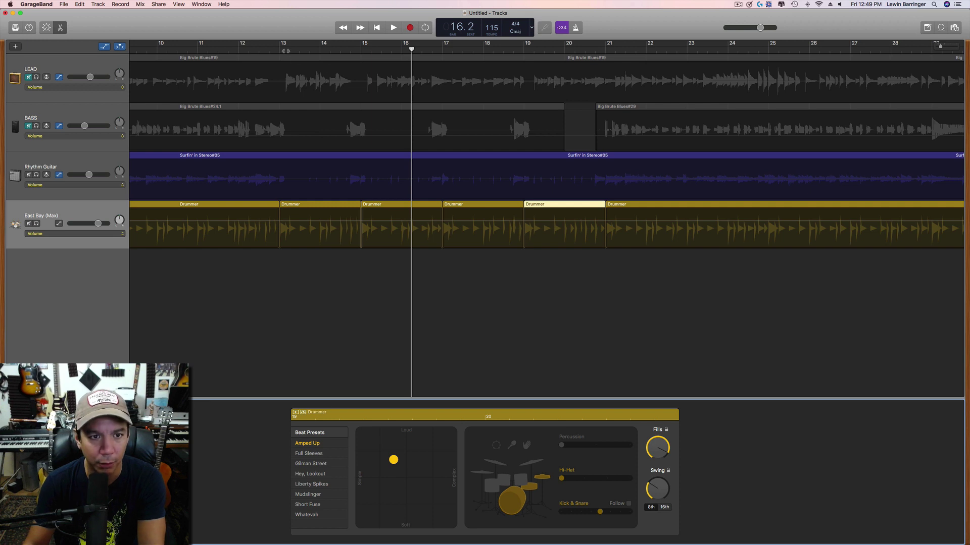
# - Play the arrangement from bar 12 beat 3 to about bar 14 to hear the start of the middle section
pyautogui.moveTo(411, 49); pyautogui.dragTo(259, 54)
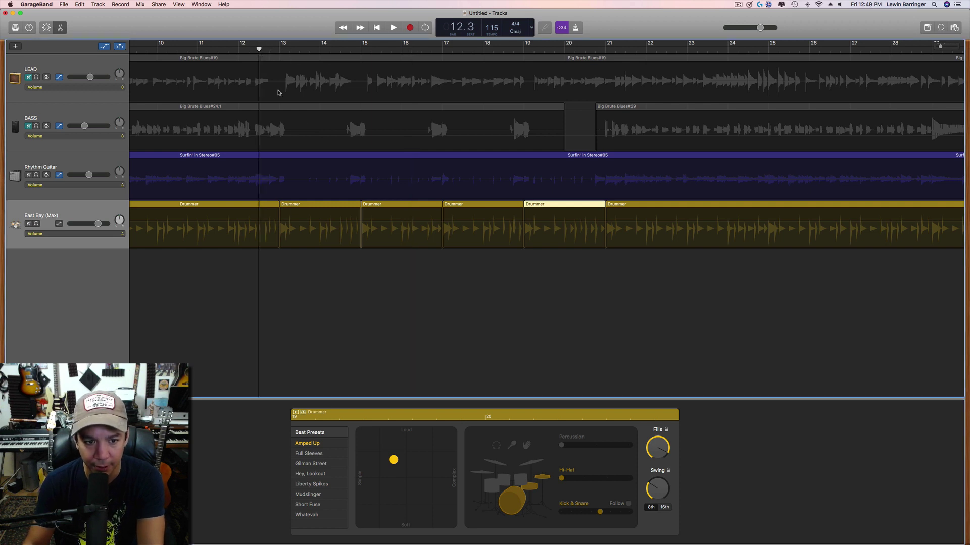
pyautogui.press('space')
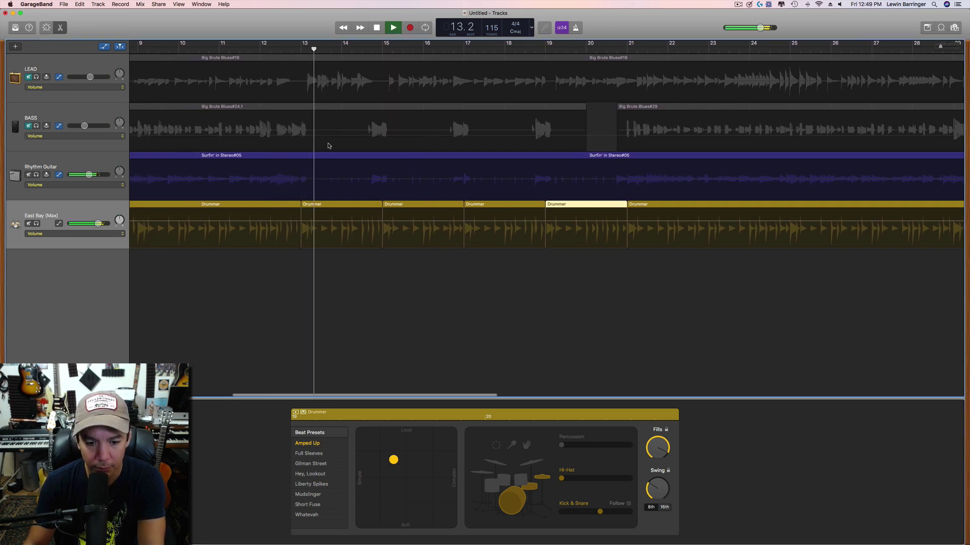
pyautogui.press('space')
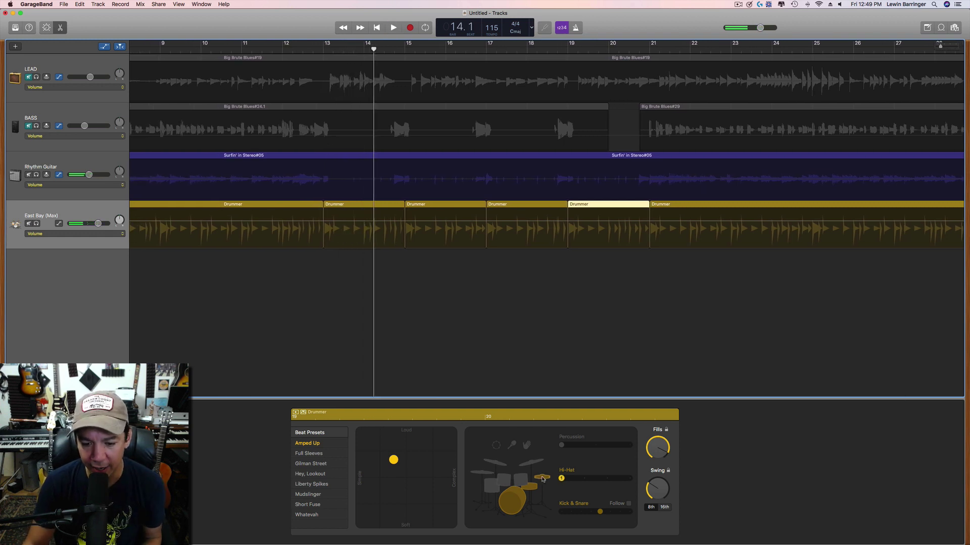
# - Switch the drummer region at bar 19 from hi-hat to toms and play the passage up to bar 14
pyautogui.click(521, 481)
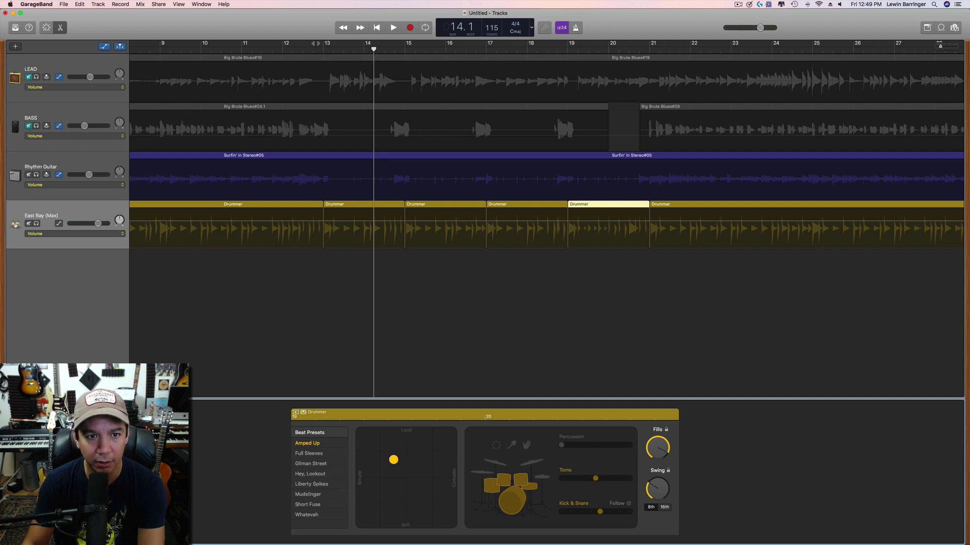
pyautogui.press('space')
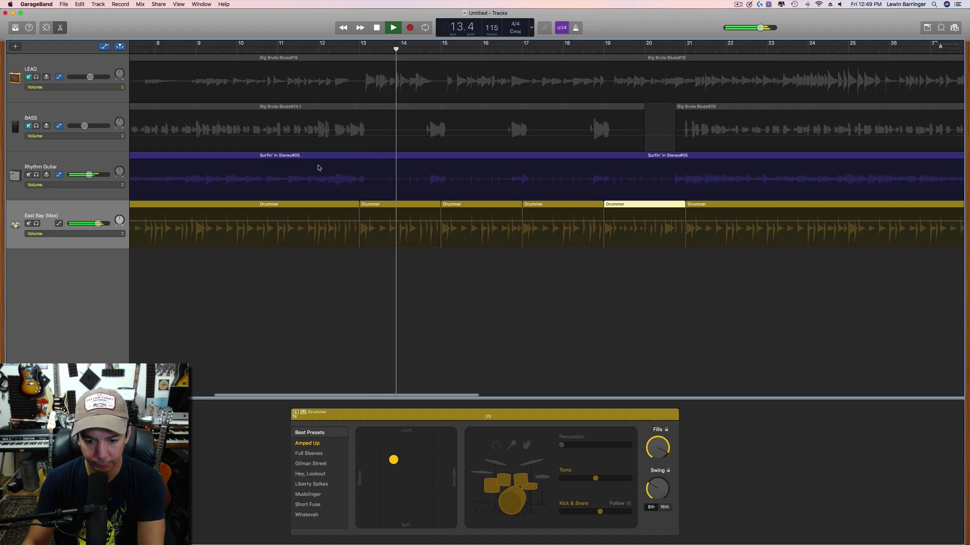
pyautogui.press('space')
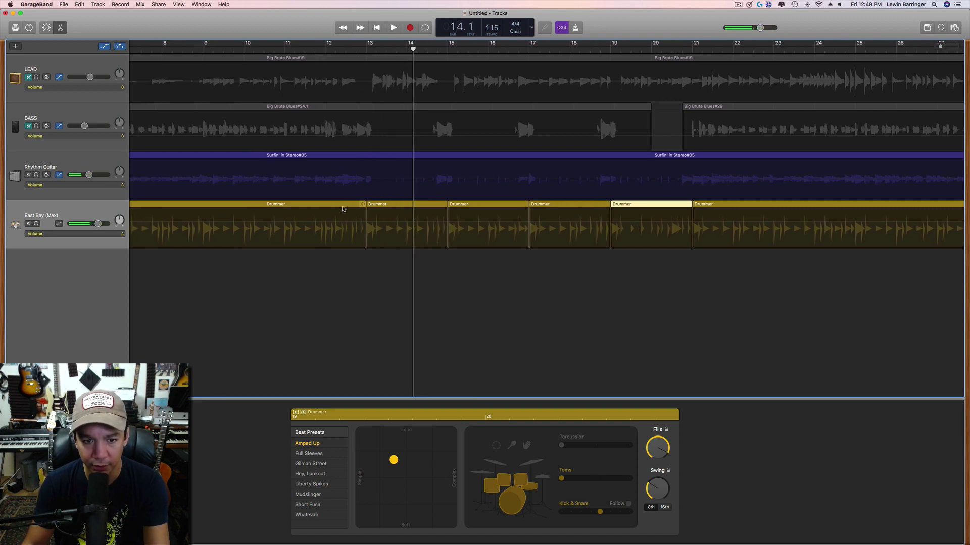
# - Select all four drummer regions from bar 13 to 21, switch them to toms and set the Toms pattern to mid-range
pyautogui.click(628, 271)
pyautogui.moveTo(404, 270); pyautogui.dragTo(657, 212)
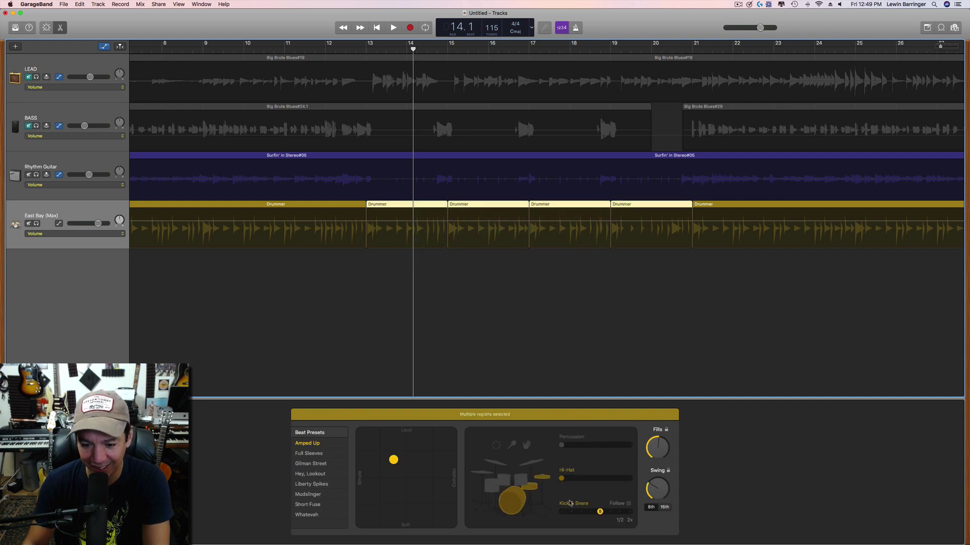
pyautogui.click(524, 482)
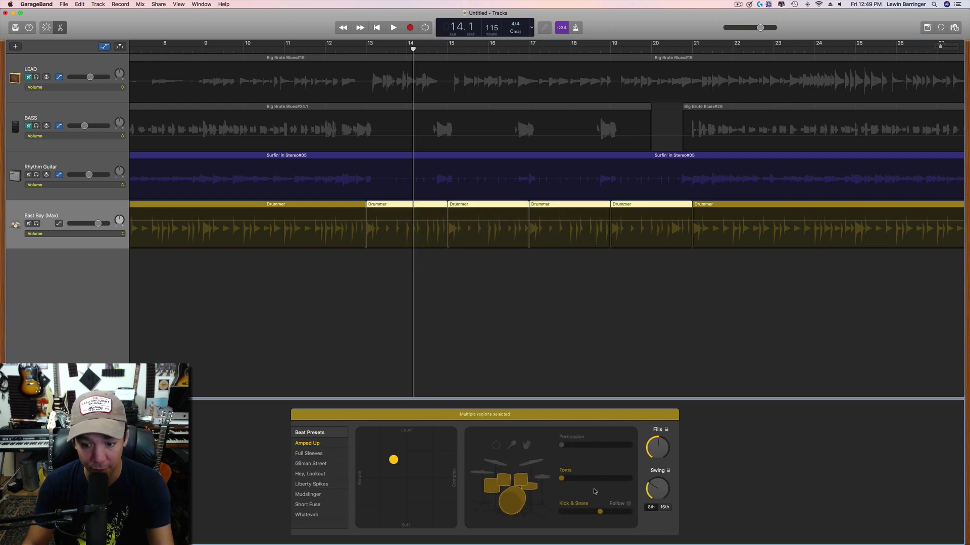
pyautogui.moveTo(574, 480); pyautogui.dragTo(598, 480)
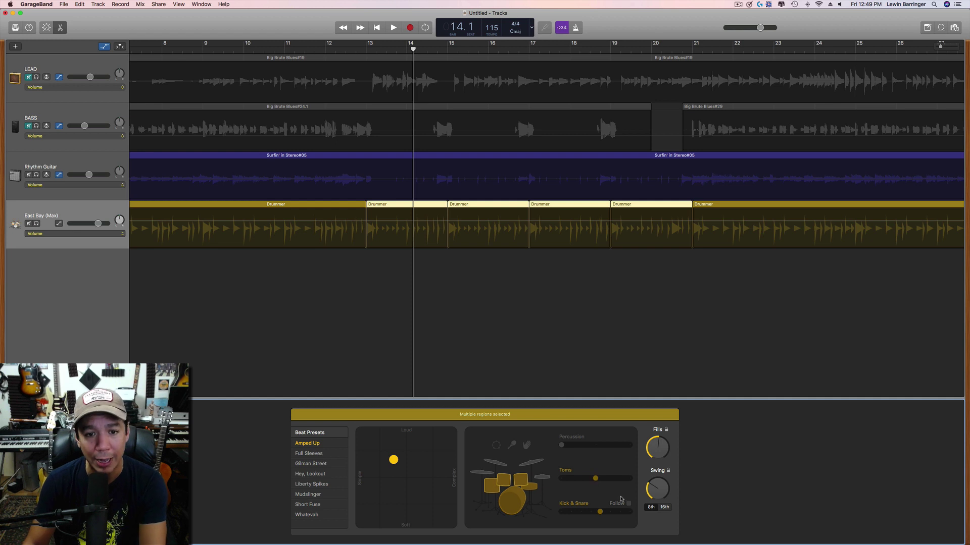
# - Play the tom section from bar 12 beat 3 through to about bar 22 and stop
pyautogui.click(347, 50)
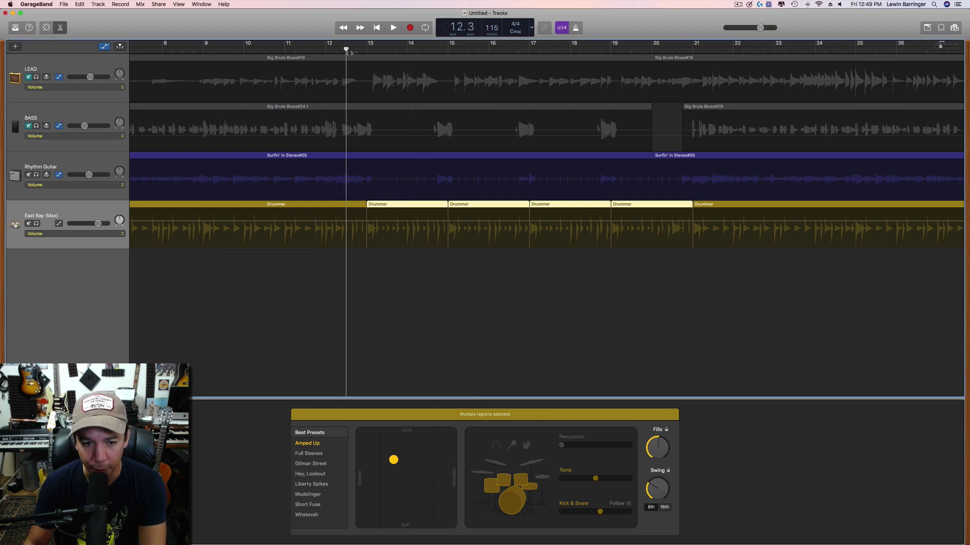
pyautogui.press('space')
pyautogui.hscroll(-1, 349, 53)
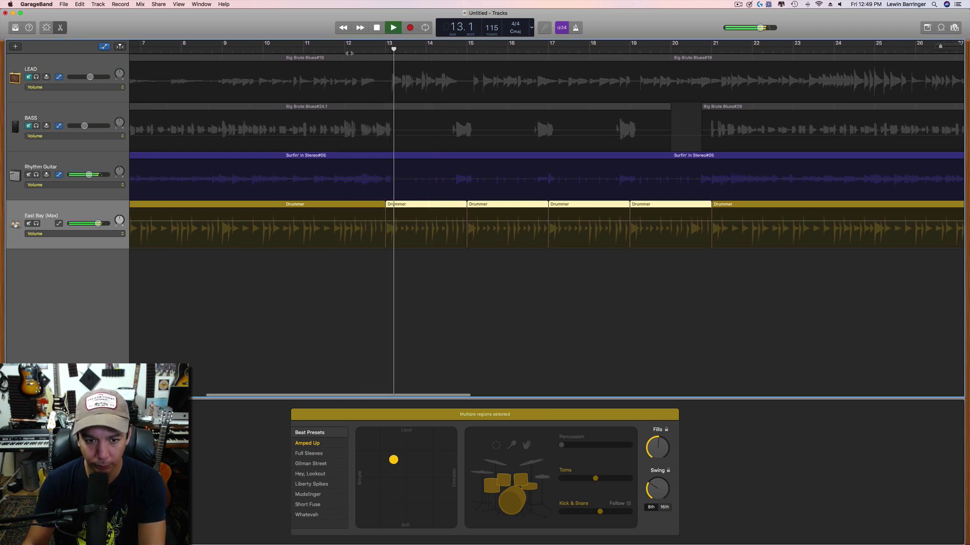
pyautogui.hscroll(-2, 348, 53)
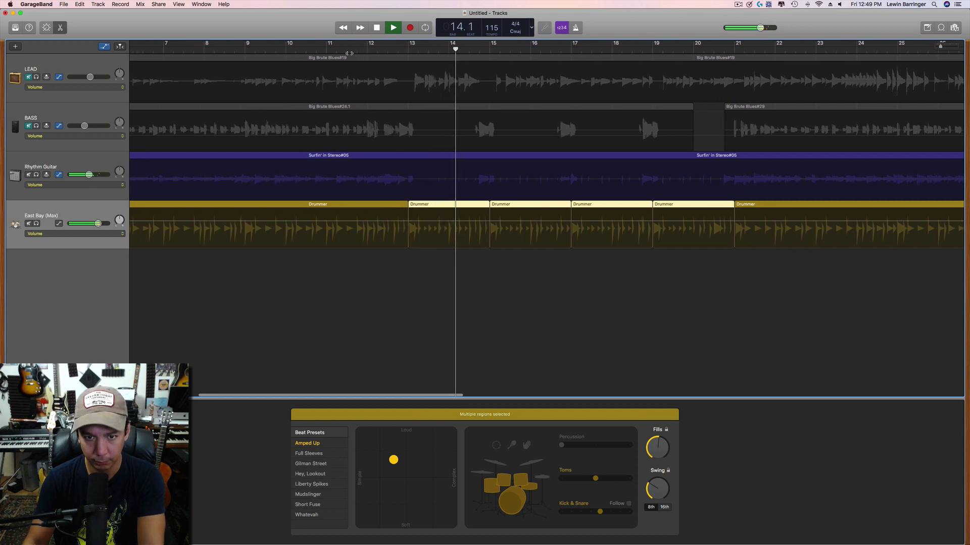
pyautogui.hscroll(-2, 348, 52)
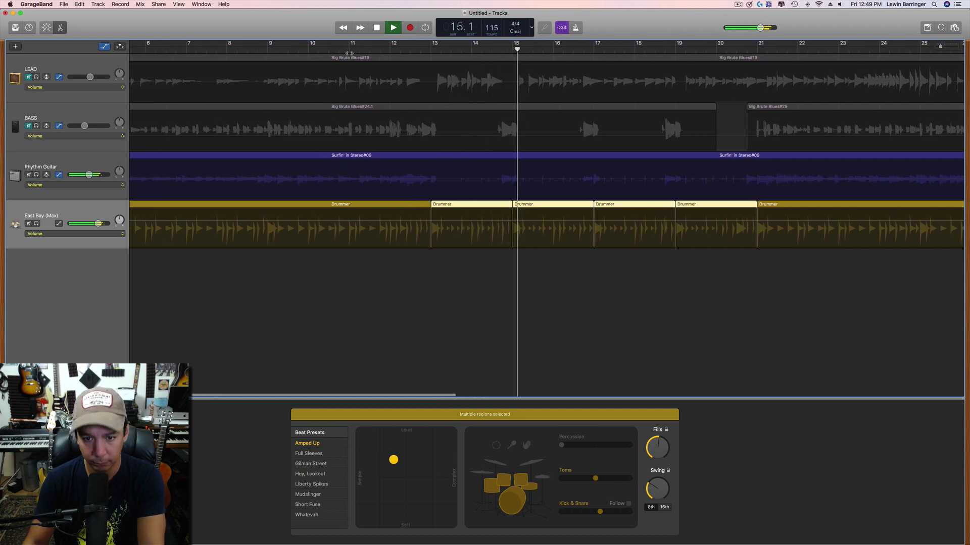
pyautogui.hscroll(1, 349, 52)
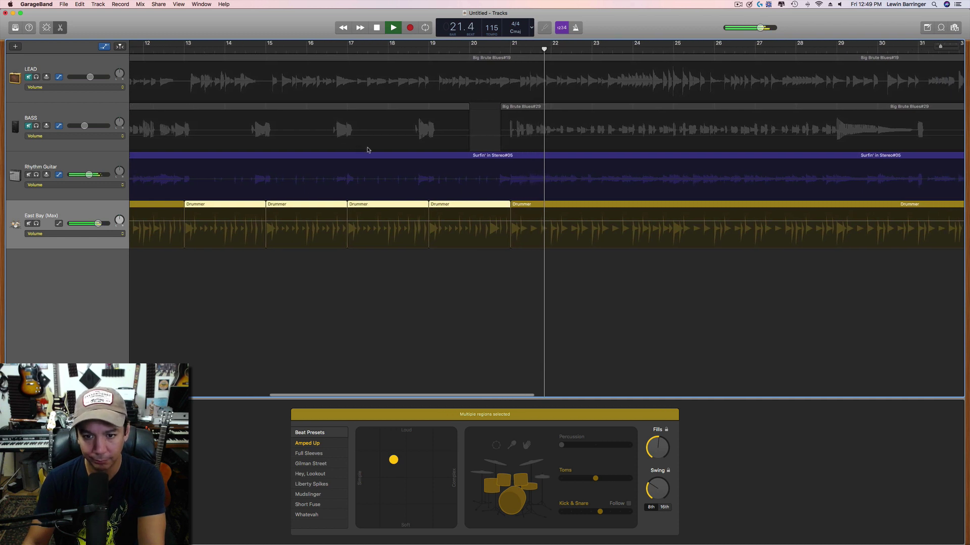
pyautogui.press('space')
pyautogui.hscroll(-5, 420, 344)
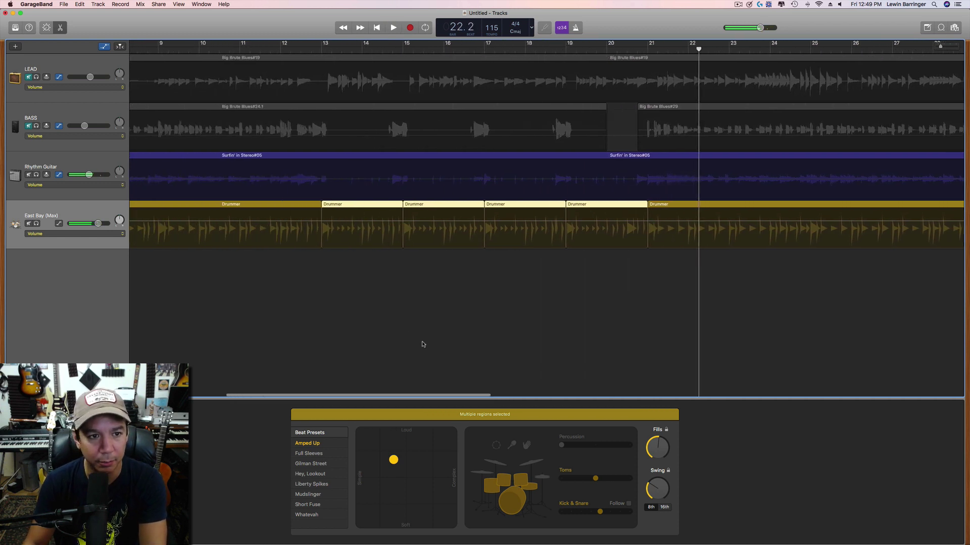
# - Unmute the LEAD and BASS tracks and play the full mix from bar 12 beat 4 to about bar 21
pyautogui.click(29, 78)
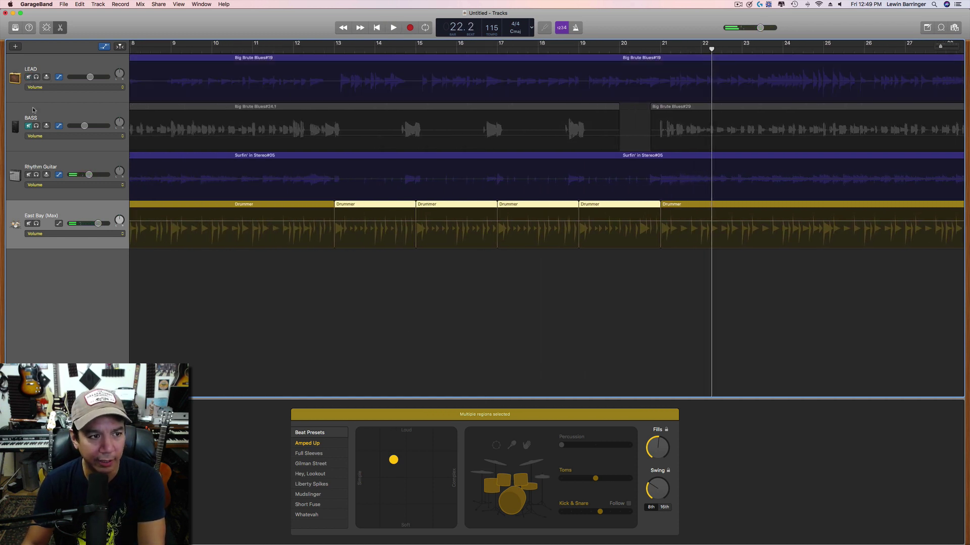
pyautogui.click(29, 127)
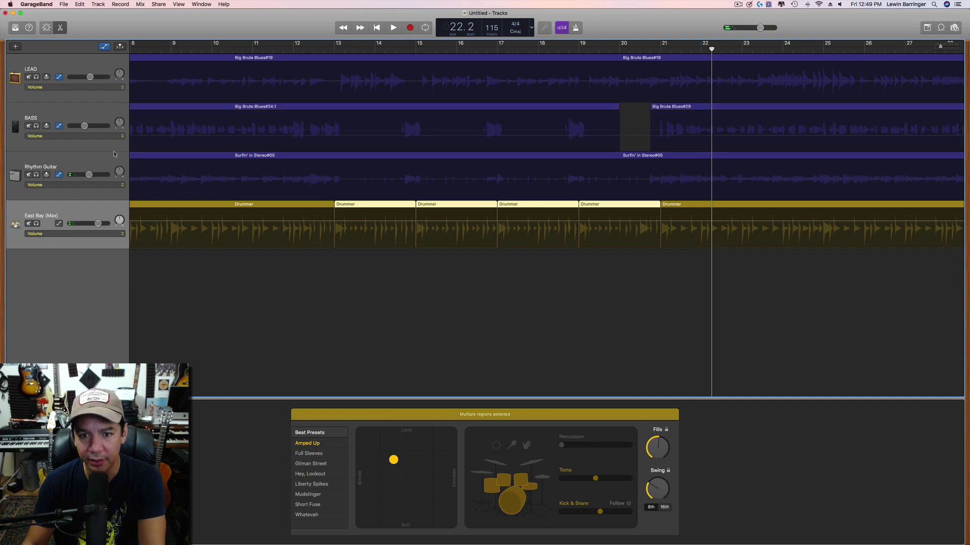
pyautogui.click(323, 50)
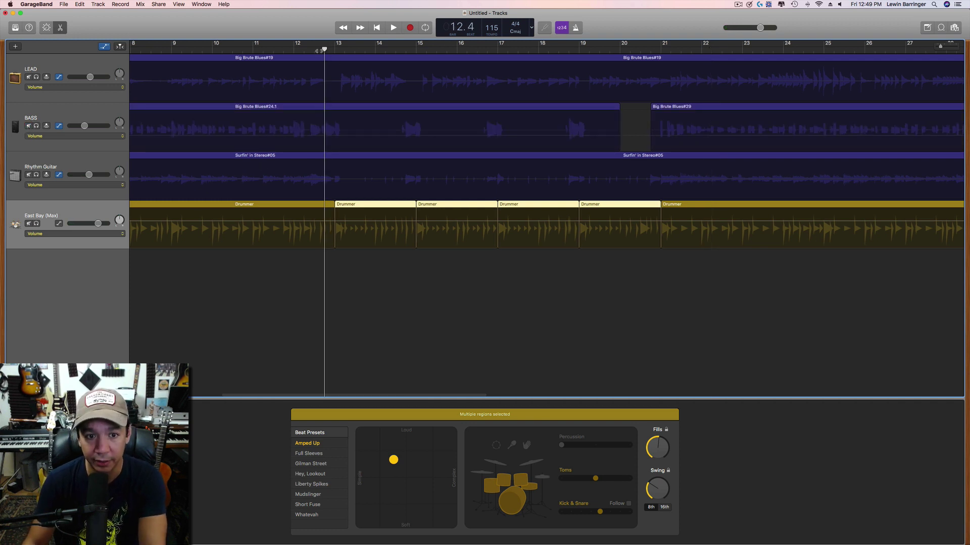
pyautogui.press('space')
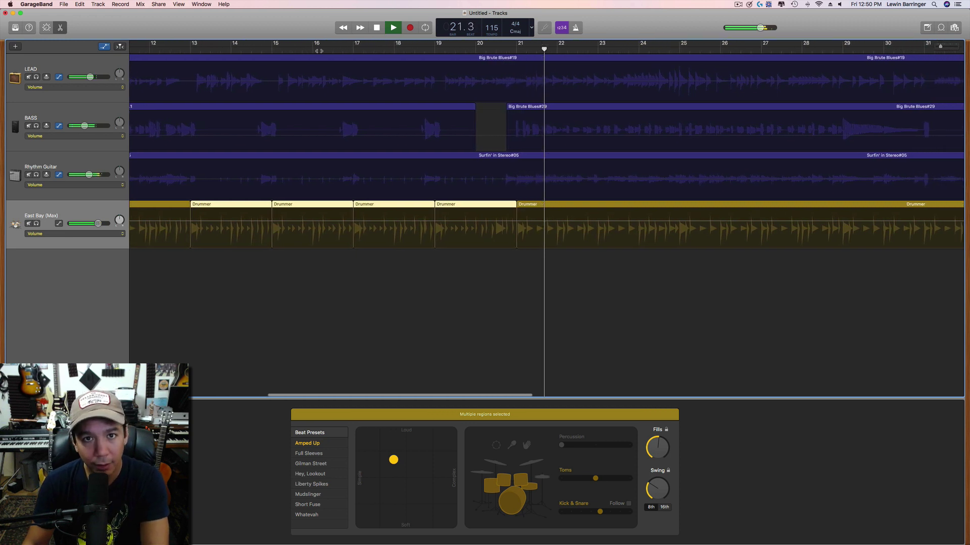
pyautogui.press('space')
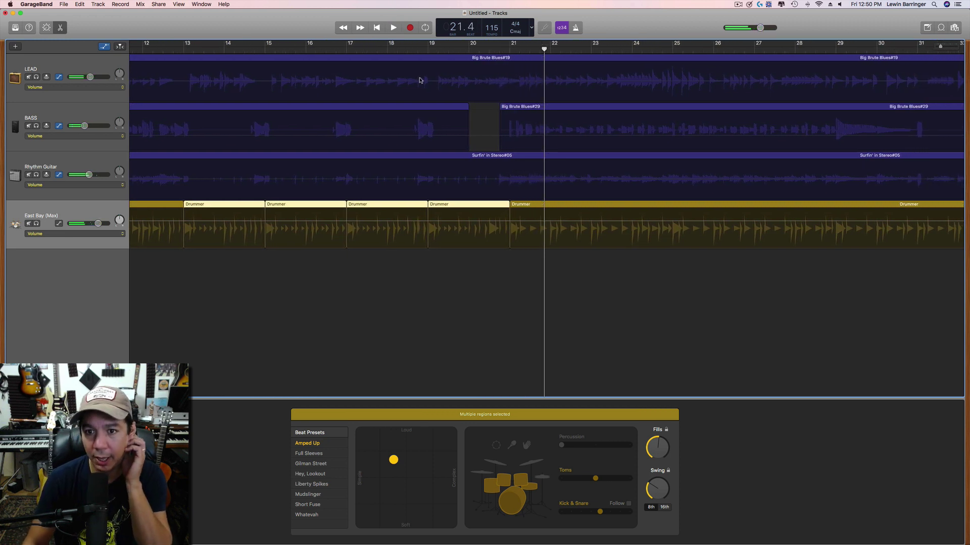
# - Select the four drummer regions from bar 13 to 21 together and make their performance moderately louder
pyautogui.hscroll(-3, 509, 73)
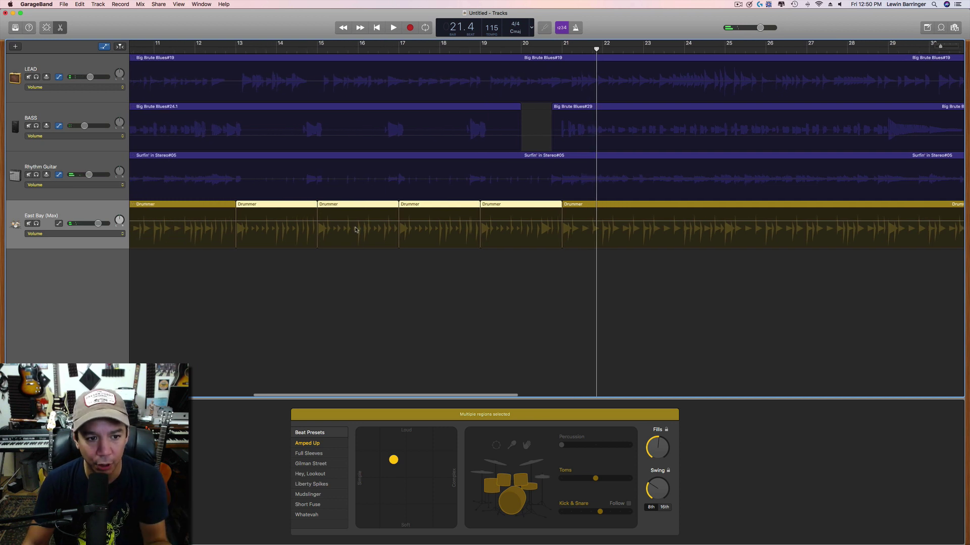
pyautogui.click(236, 46)
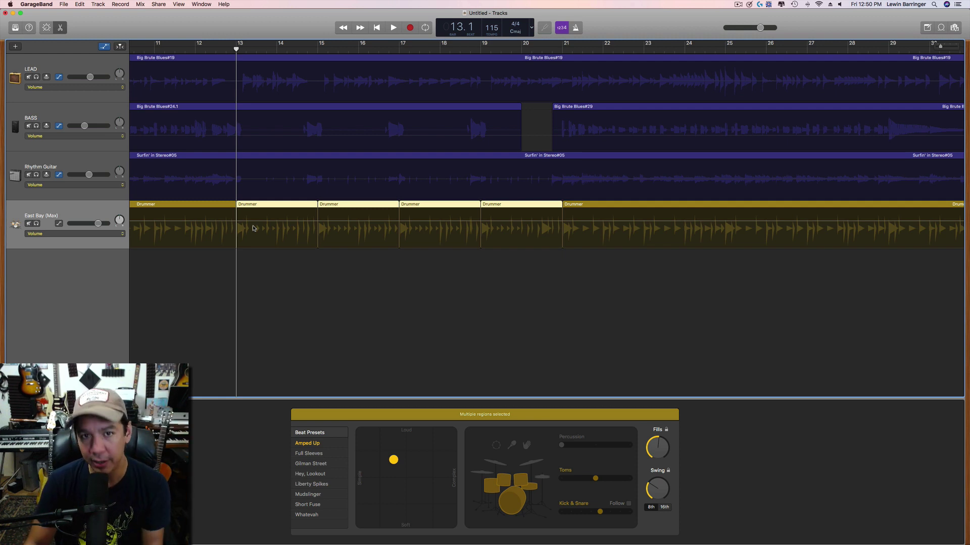
pyautogui.click(286, 292)
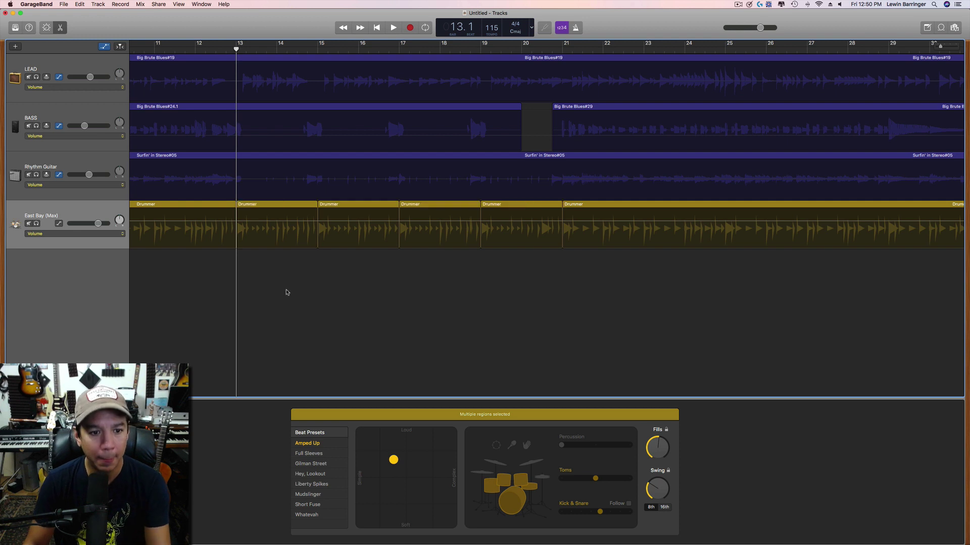
pyautogui.click(306, 225)
pyautogui.click(383, 211)
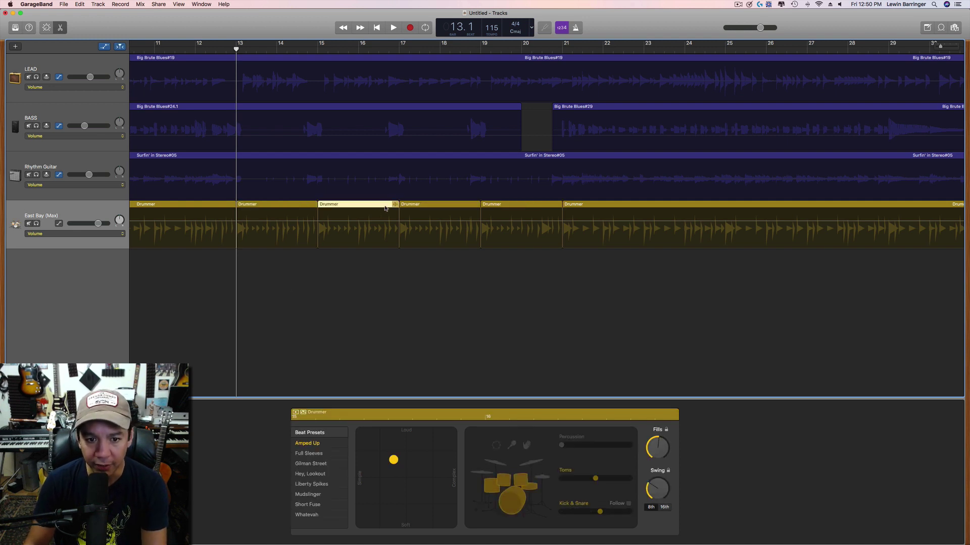
pyautogui.moveTo(521, 271); pyautogui.dragTo(292, 210)
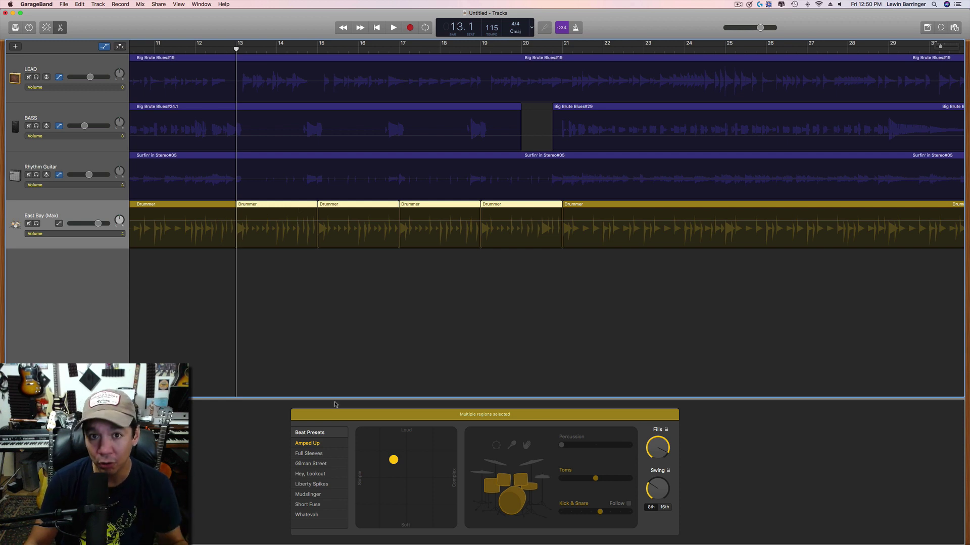
pyautogui.moveTo(393, 460); pyautogui.dragTo(394, 444)
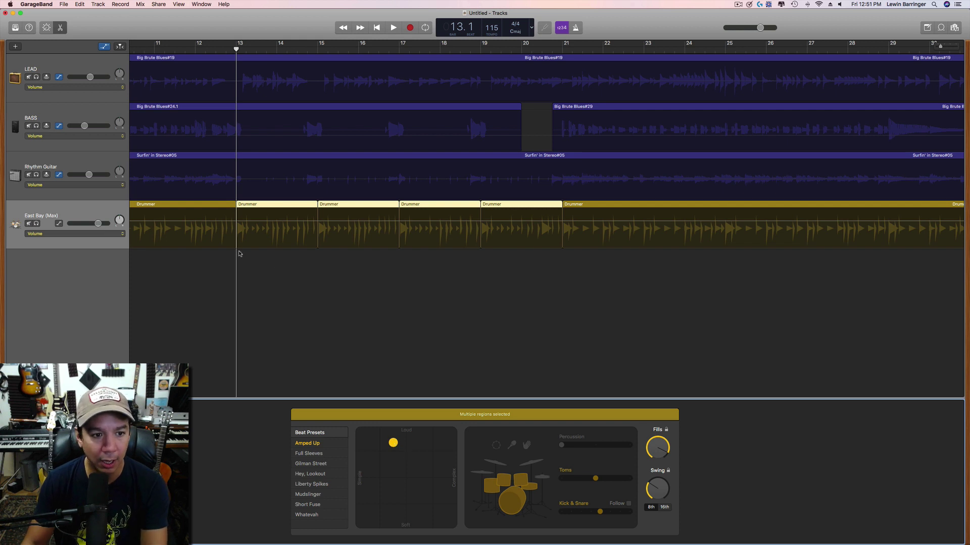
# - Compare the settings of the drummer regions before and after bar 13, and play the transition from bar 12 beat 2 to about bar 15
pyautogui.click(211, 208)
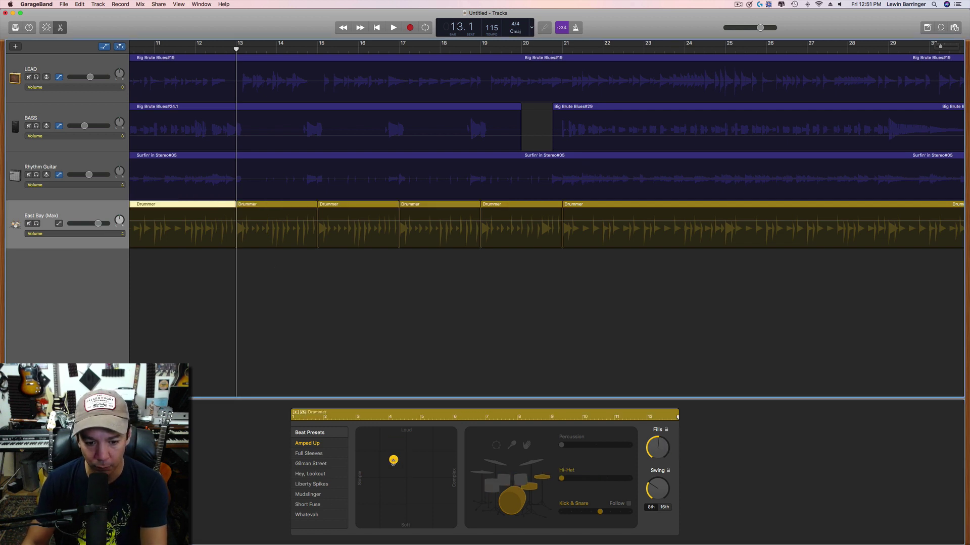
pyautogui.click(281, 205)
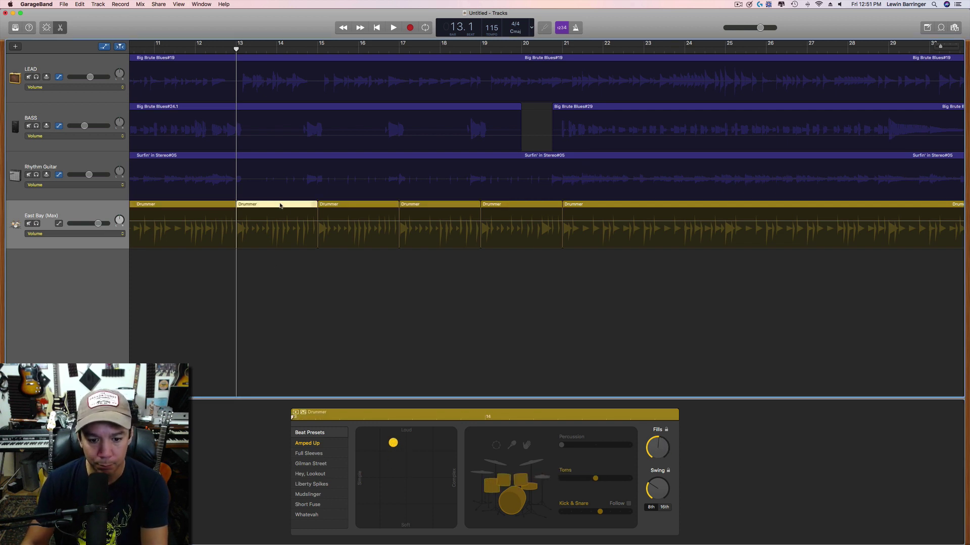
pyautogui.click(206, 49)
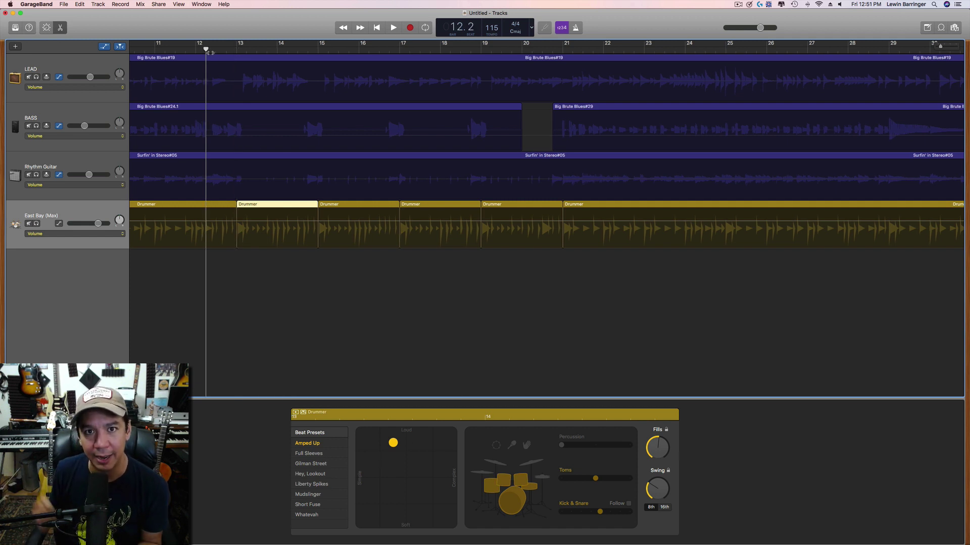
pyautogui.press('space')
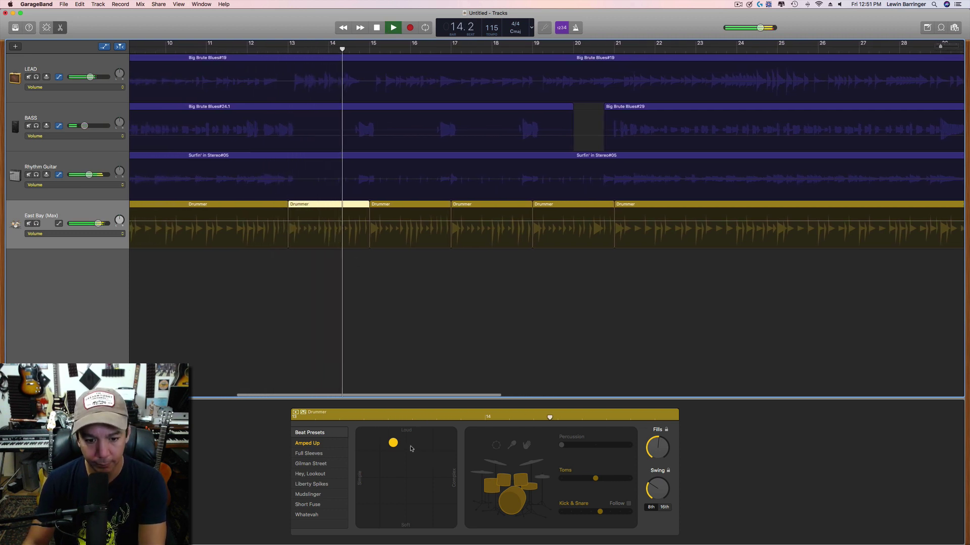
pyautogui.press('space')
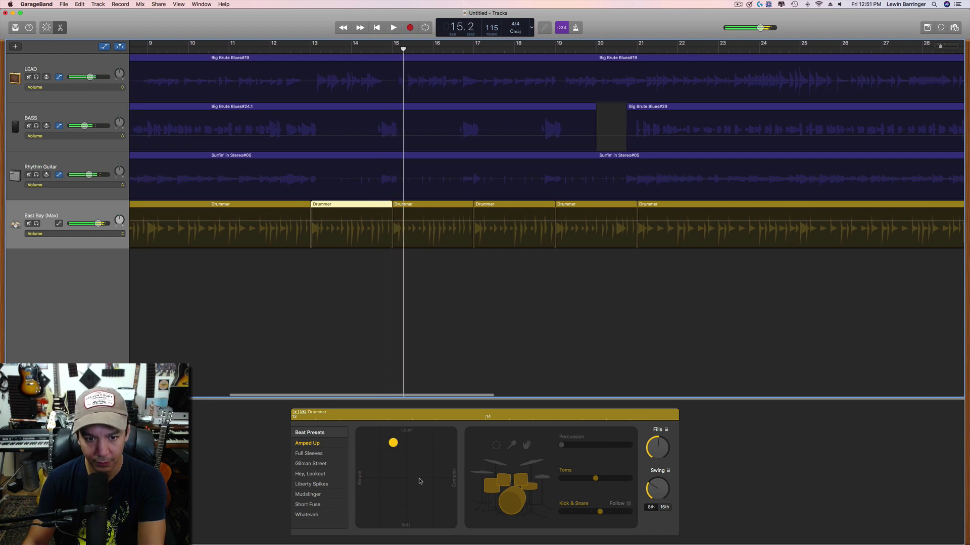
# - Set all four tom regions from bar 13 to 21 to nearly maximum loudness and slightly more complex, and play from bar 12 beat 3 to about bar 15
pyautogui.moveTo(343, 278); pyautogui.dragTo(563, 212)
pyautogui.moveTo(393, 443); pyautogui.dragTo(399, 432)
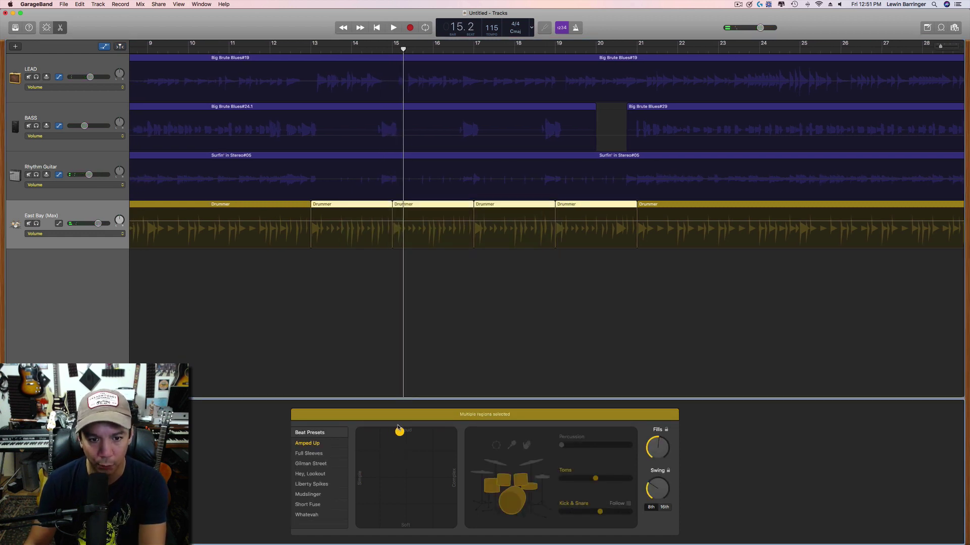
pyautogui.click(291, 49)
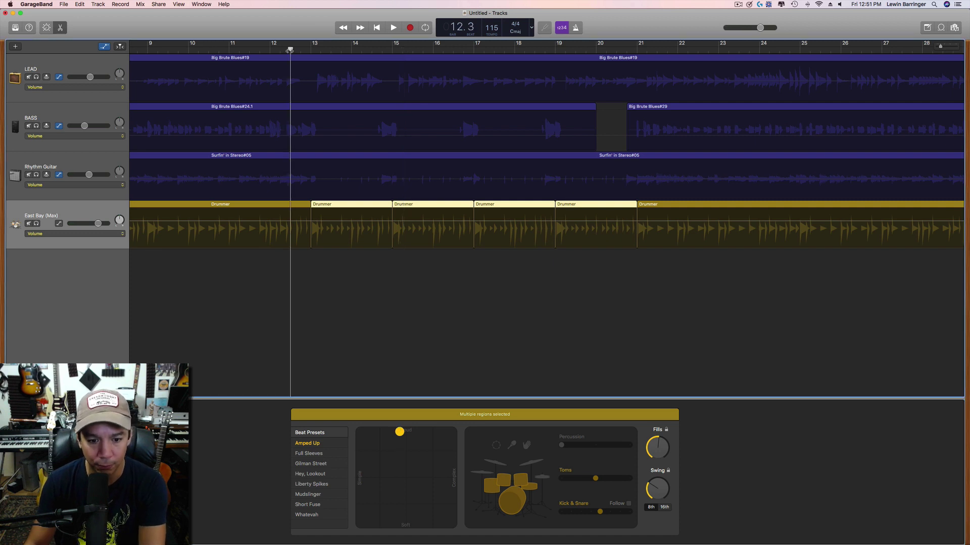
pyautogui.press('space')
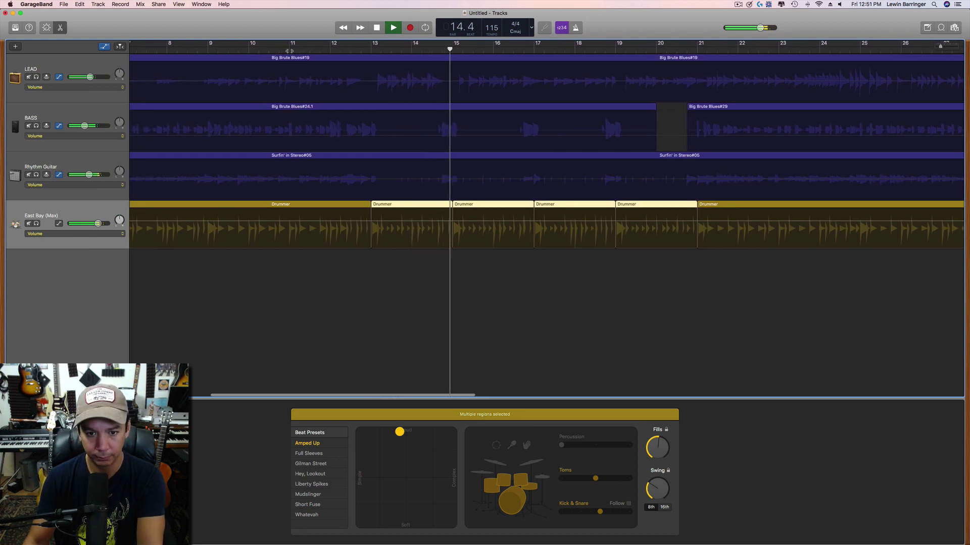
pyautogui.press('space')
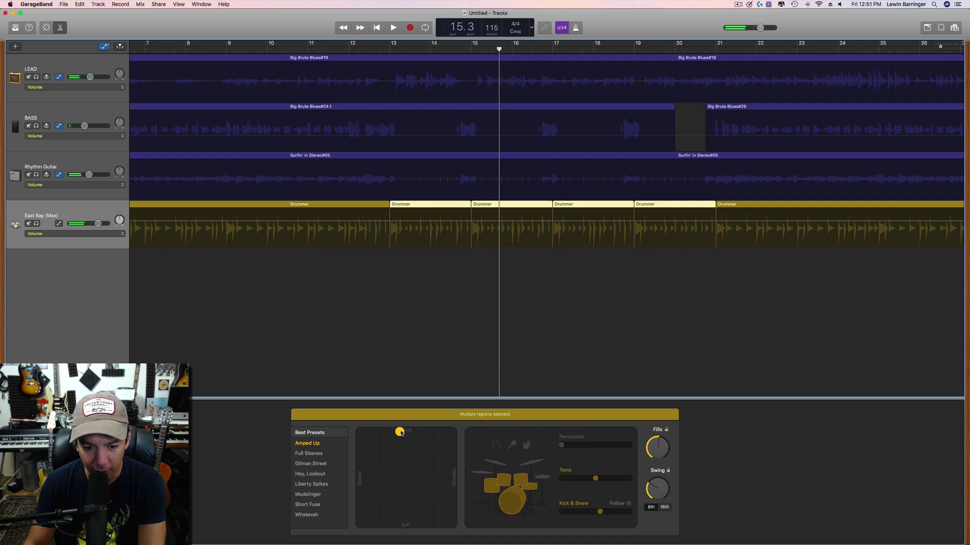
# - Make the four tom regions slightly softer and play the whole section from just before bar 13 to about bar 22
pyautogui.moveTo(399, 432); pyautogui.dragTo(399, 439)
pyautogui.click(438, 315)
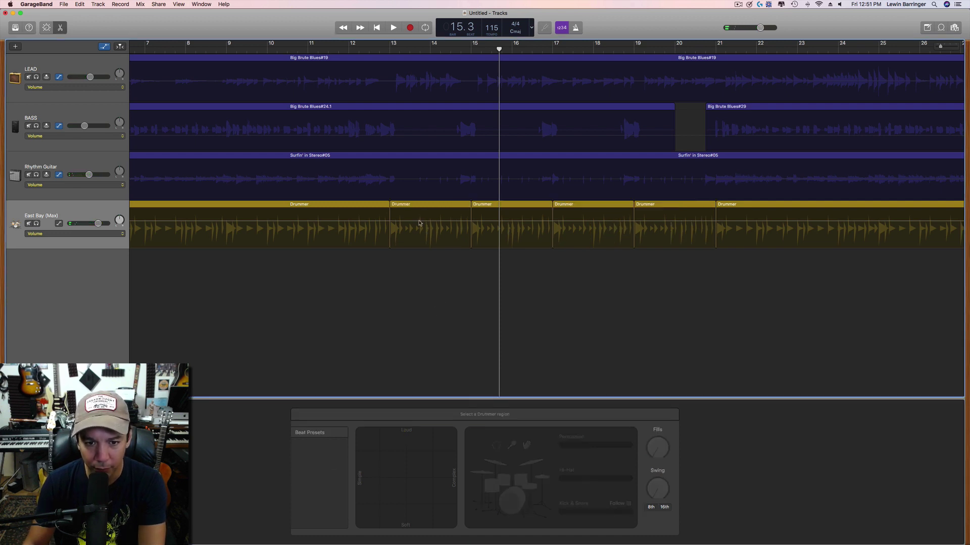
pyautogui.click(419, 208)
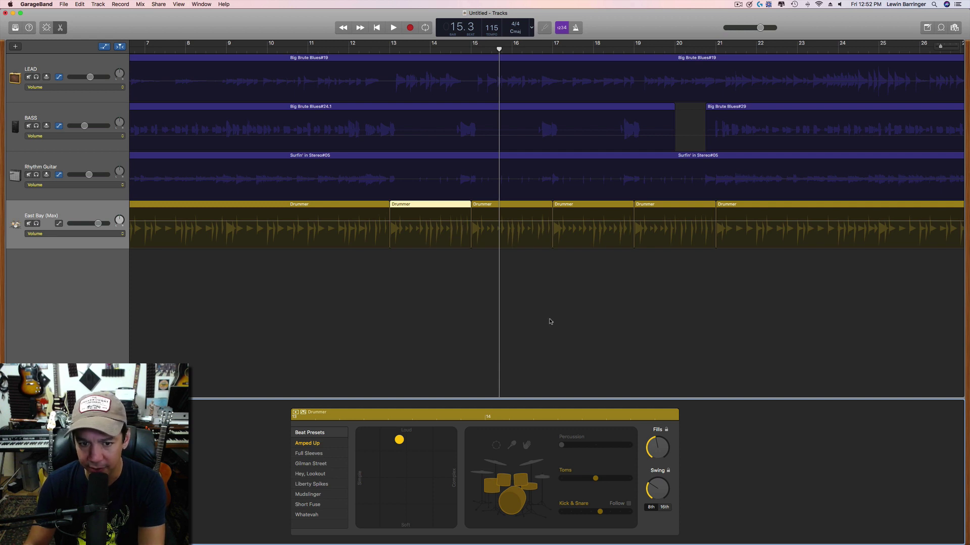
pyautogui.click(377, 49)
pyautogui.press('space')
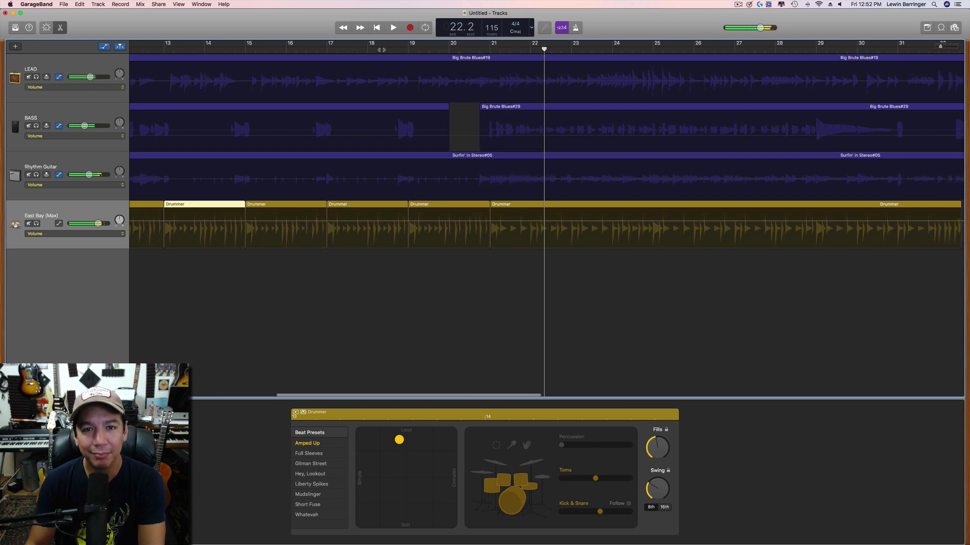
pyautogui.press('space')
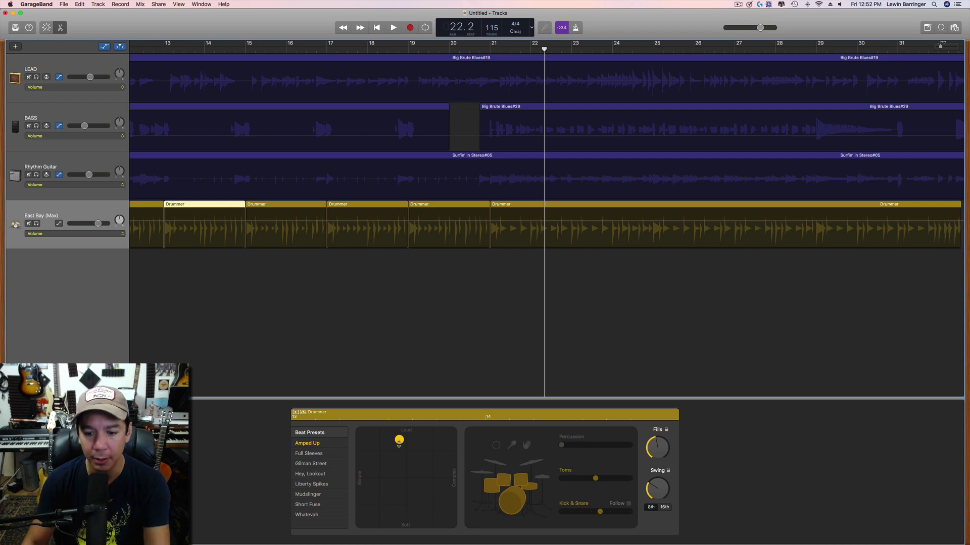
# - Reduce the Fills on the last drummer region, starting at bar 21, and play the ending from bar 31 beat 3 to about bar 33
pyautogui.hscroll(10, 566, 380)
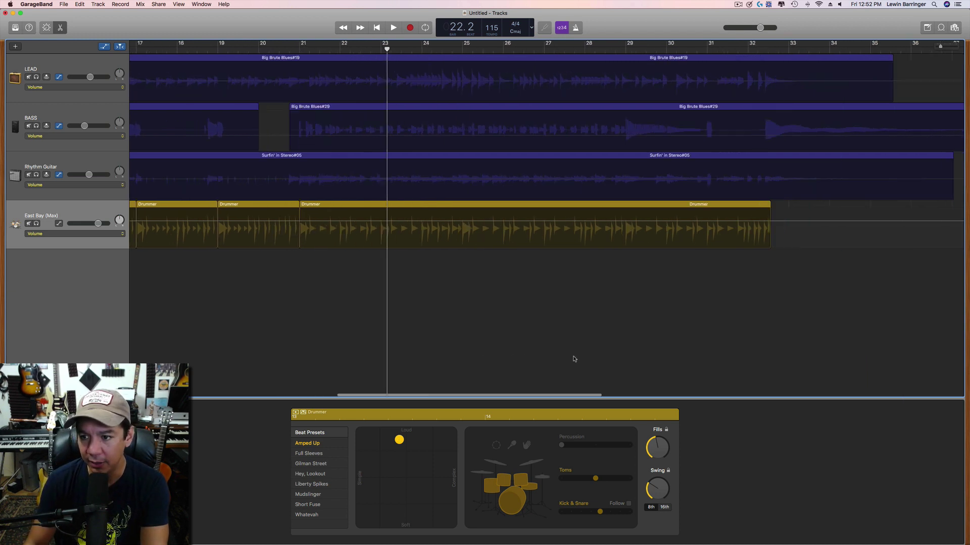
pyautogui.click(628, 46)
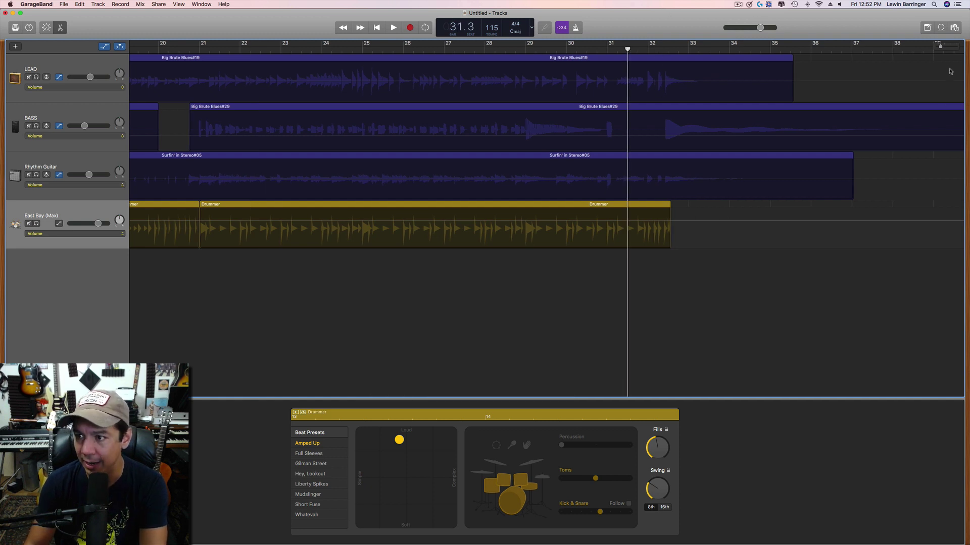
pyautogui.click(951, 47)
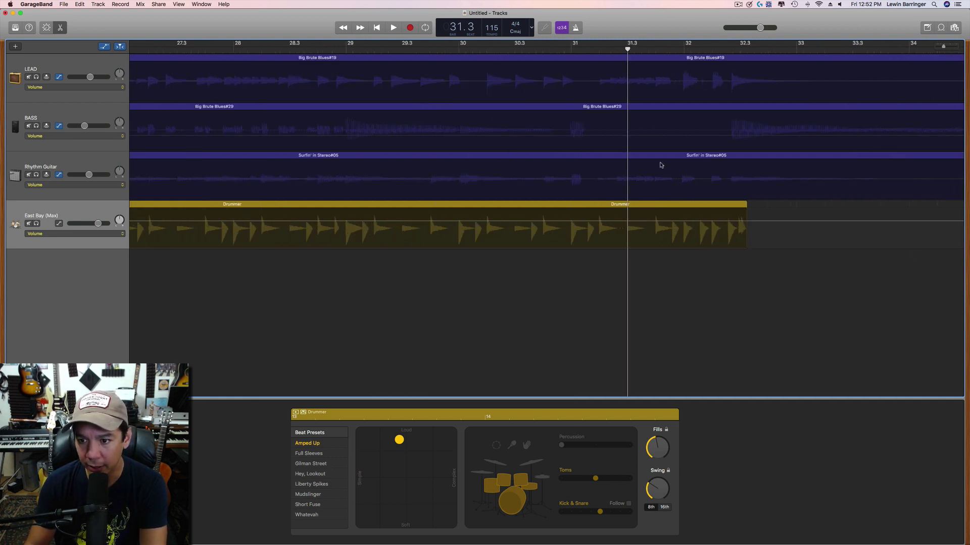
pyautogui.click(677, 206)
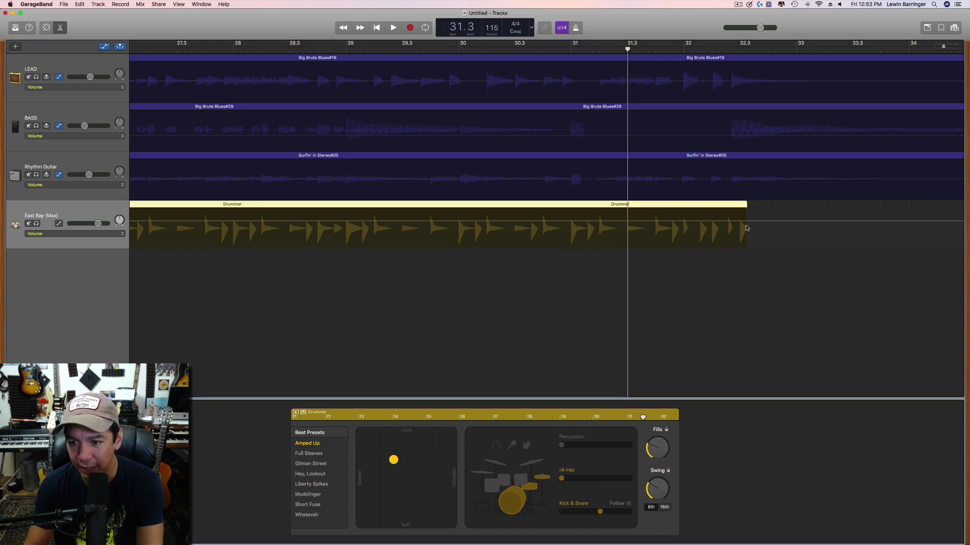
pyautogui.press('space')
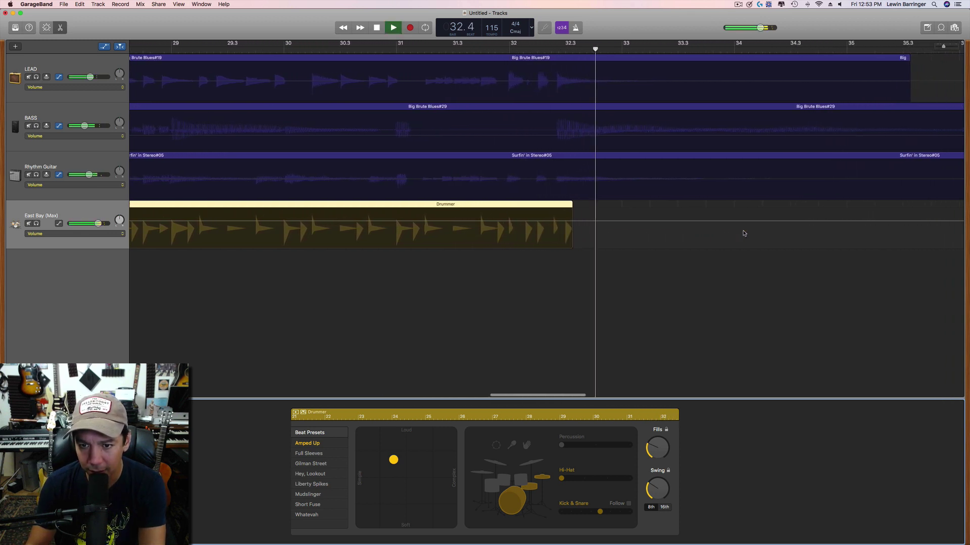
pyautogui.press('space')
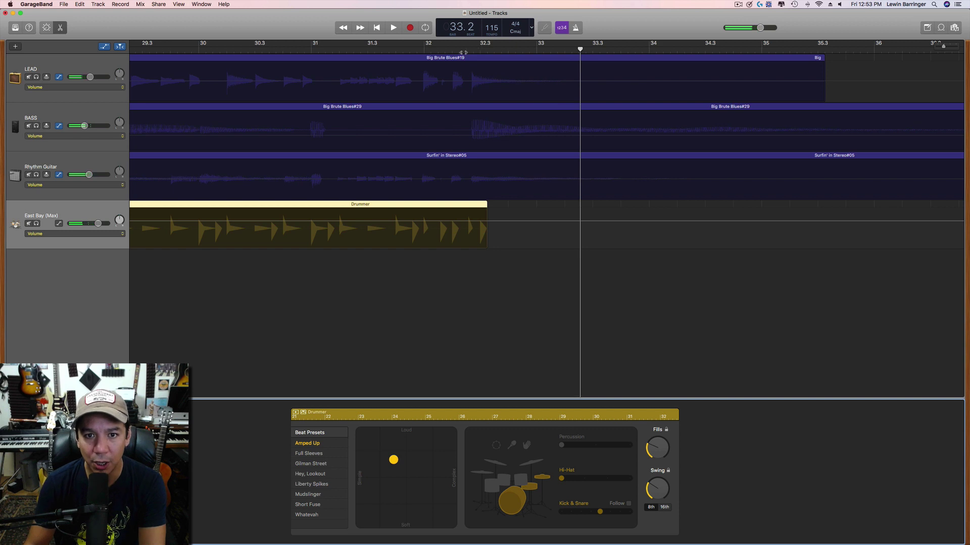
# - Put the playhead at bar 32 beat 2 and examine closely how the drummer region's end lines up with the final guitar and bass notes
pyautogui.press(',')
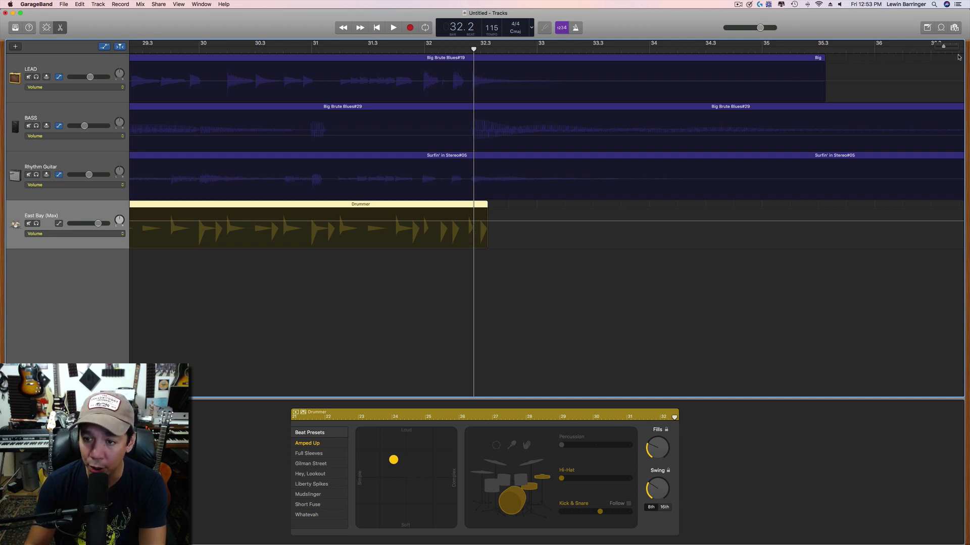
pyautogui.press('super+Right')
pyautogui.press('super+Right')
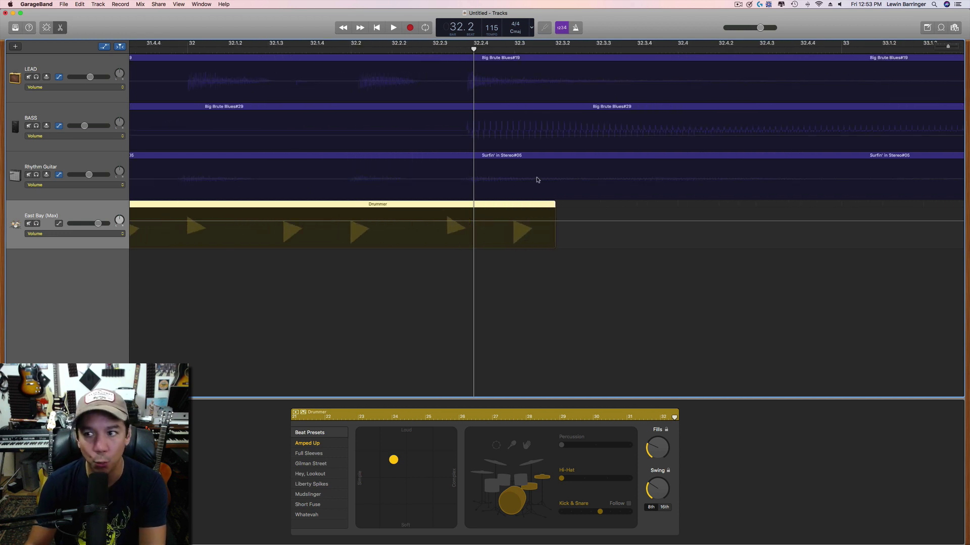
pyautogui.moveTo(947, 48); pyautogui.dragTo(943, 48)
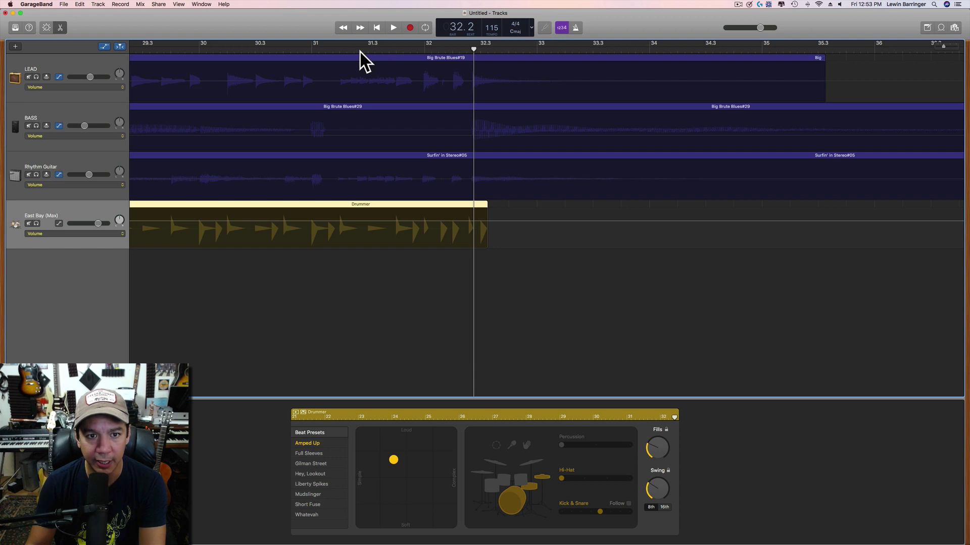
# - Play the ending from bar 31 to about bar 32 beat 3, and split the last drummer region at bar 32
pyautogui.click(332, 48)
pyautogui.press('space')
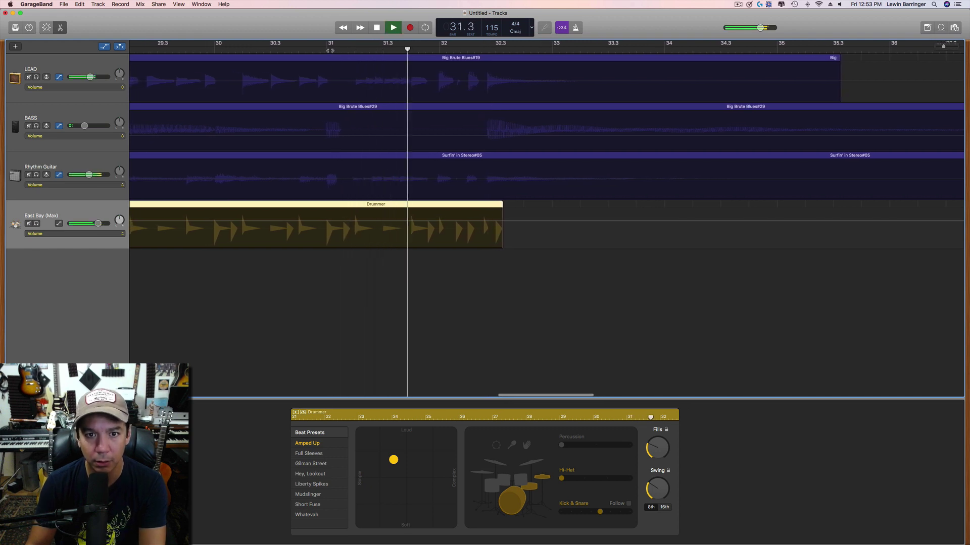
pyautogui.hscroll(-1, 330, 51)
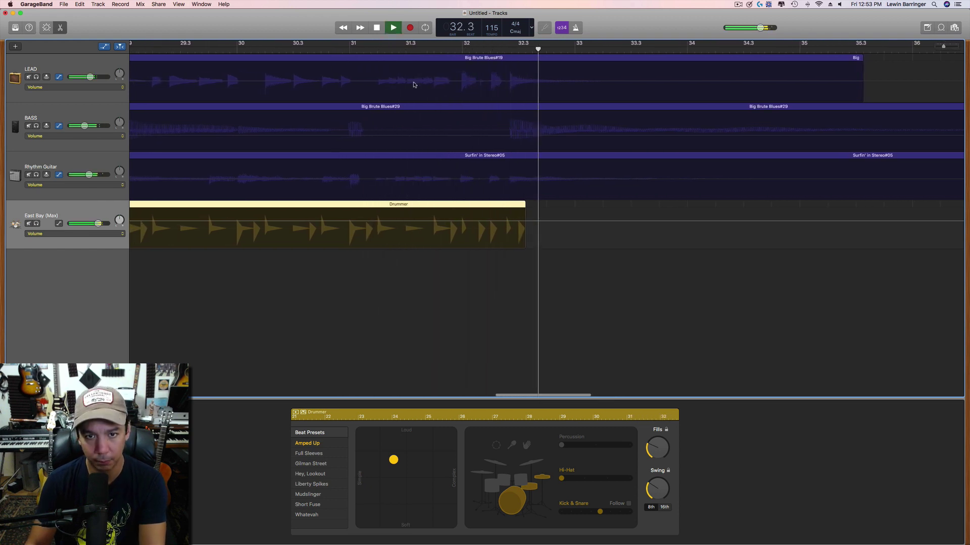
pyautogui.hscroll(1, 330, 50)
pyautogui.press('space')
pyautogui.click(439, 49)
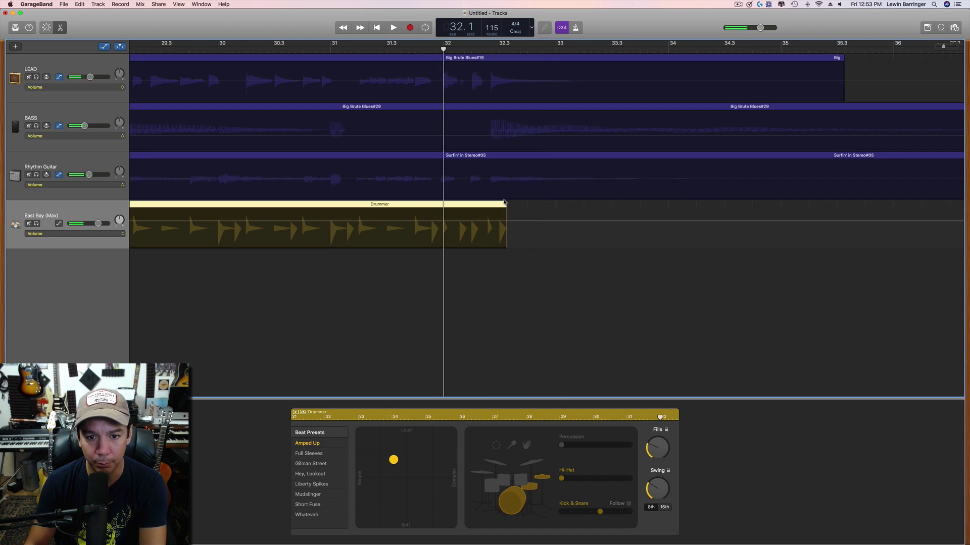
pyautogui.press('super+t')
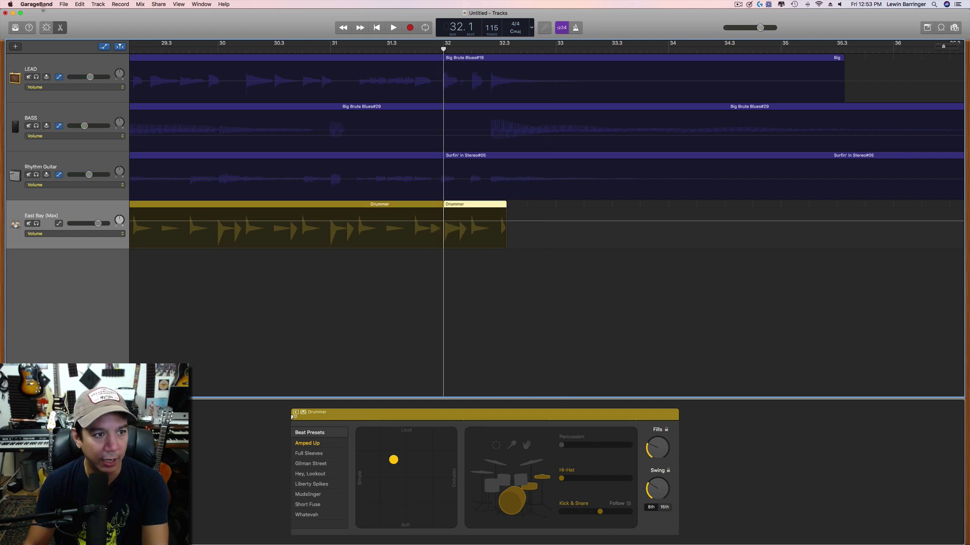
# - Add a software instrument track and give it the East Bay drum kit, matching the Drummer track's kit
pyautogui.click(16, 47)
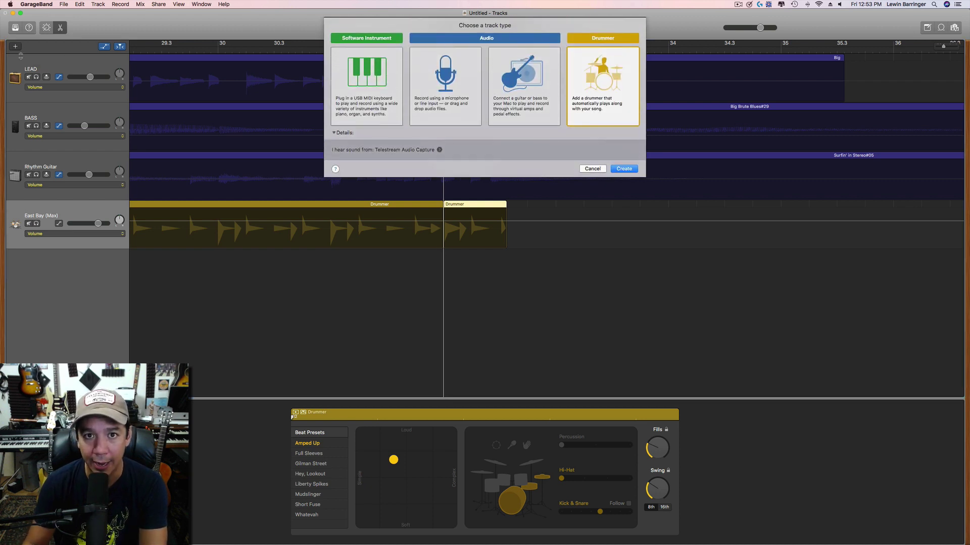
pyautogui.click(367, 97)
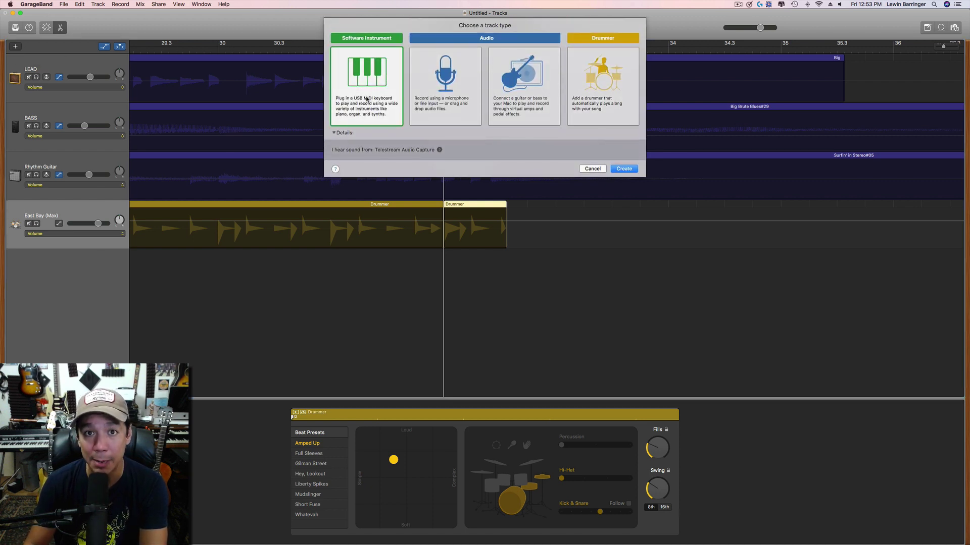
pyautogui.click(626, 168)
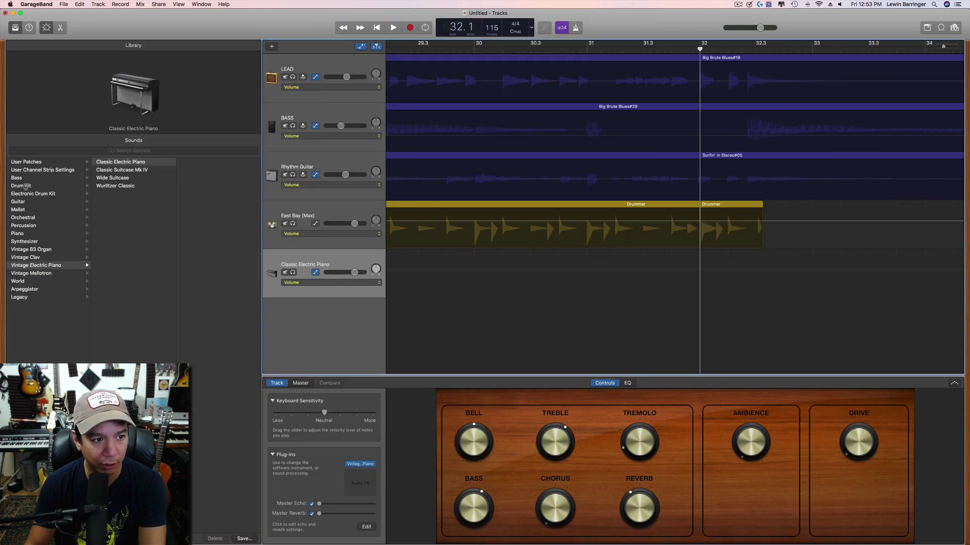
pyautogui.click(25, 187)
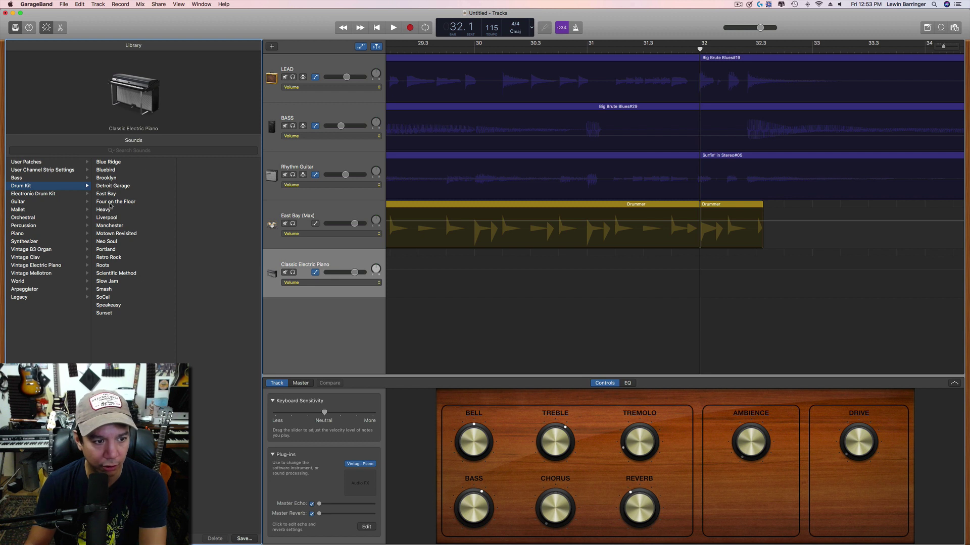
pyautogui.click(297, 207)
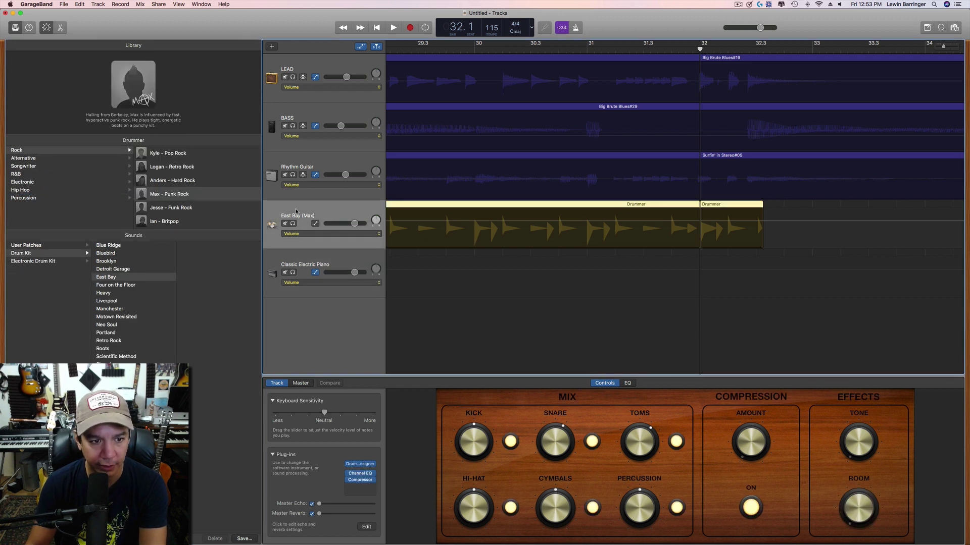
pyautogui.click(337, 263)
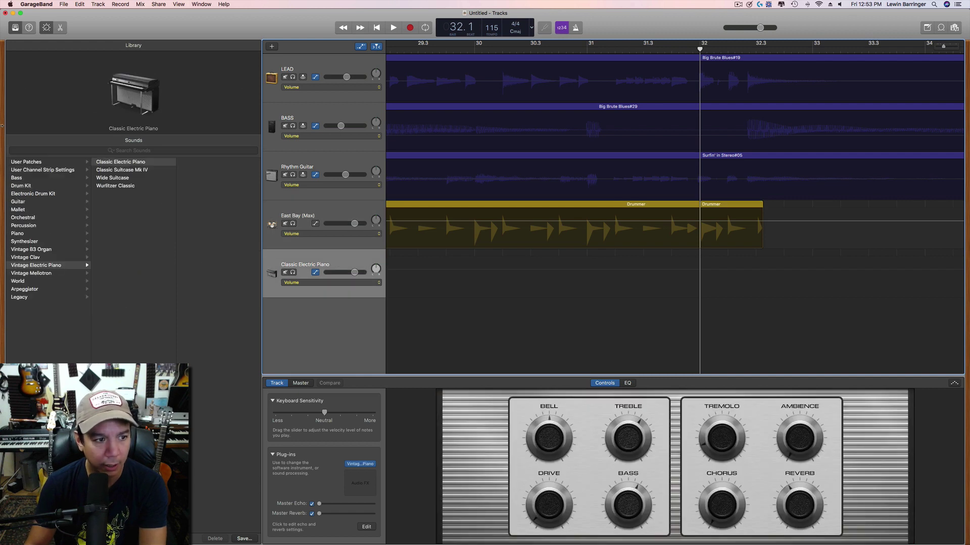
pyautogui.click(21, 186)
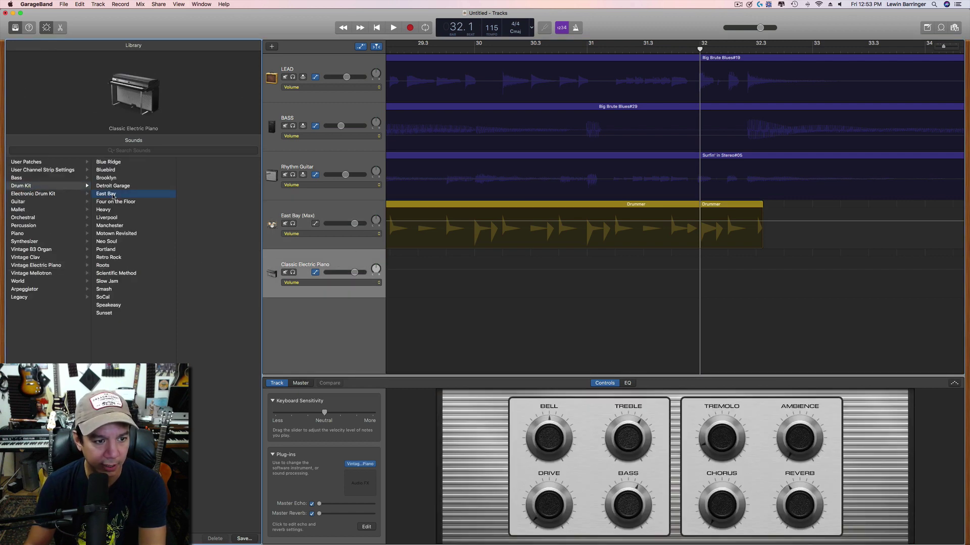
pyautogui.click(106, 194)
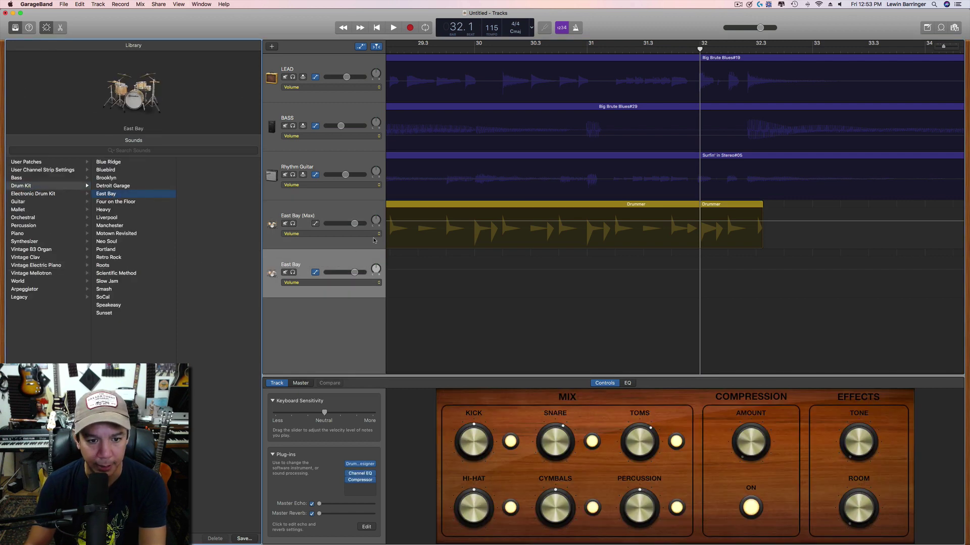
# - Copy the short drummer region starting at bar 32 onto the new East Bay track at the same position
pyautogui.click(720, 203)
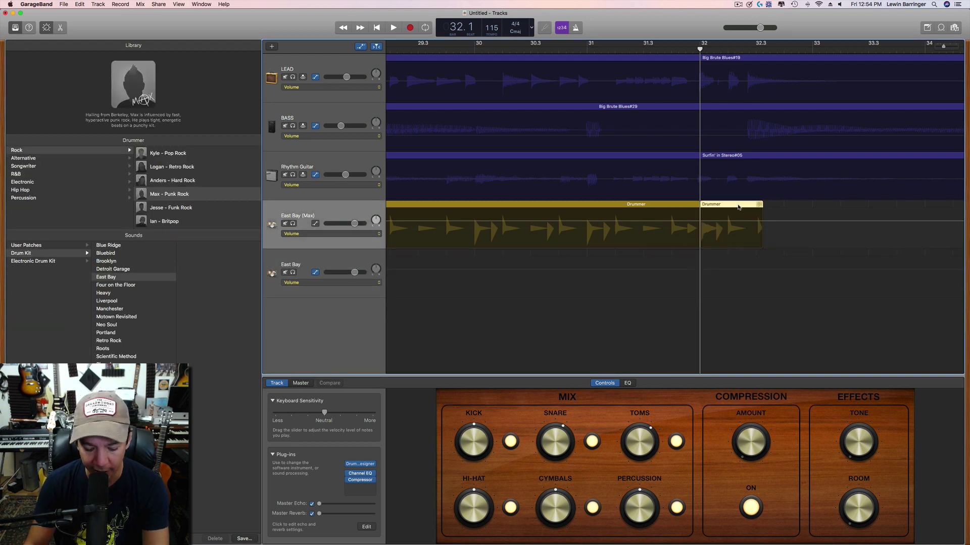
pyautogui.click(353, 268)
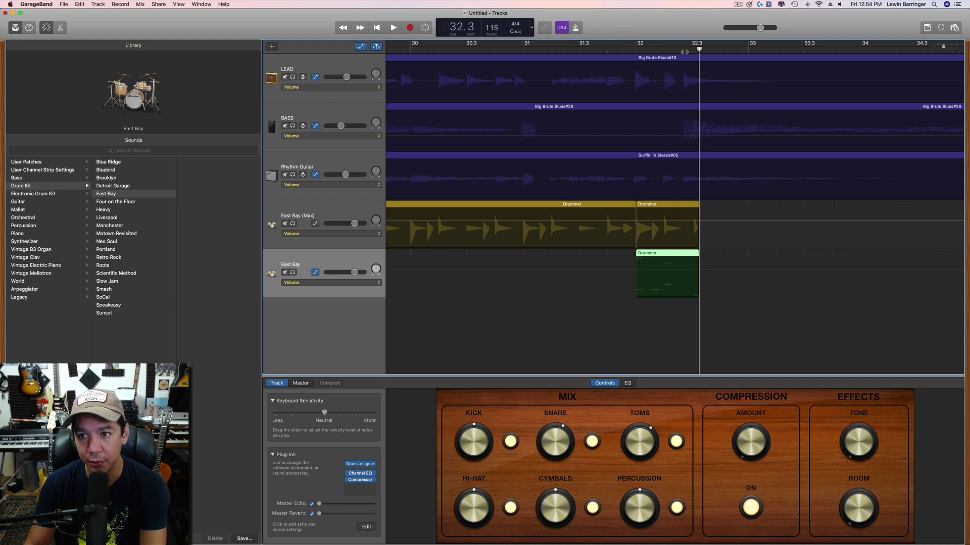
pyautogui.press('space')
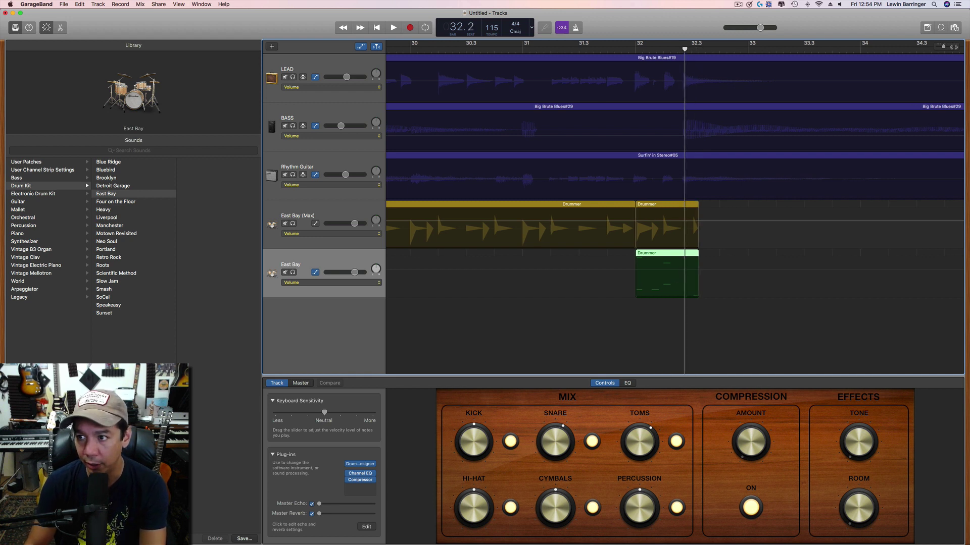
# - Place the playhead closely on the start of the final guitar and bass hit, around 32.2.4
pyautogui.press('super+Right')
pyautogui.press('super+Right')
pyautogui.press('super+Right')
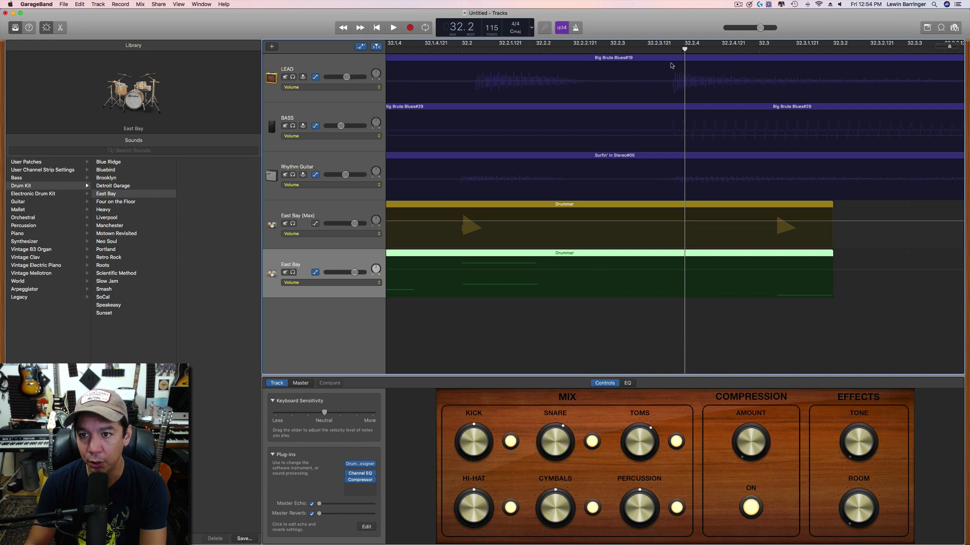
pyautogui.press('Left')
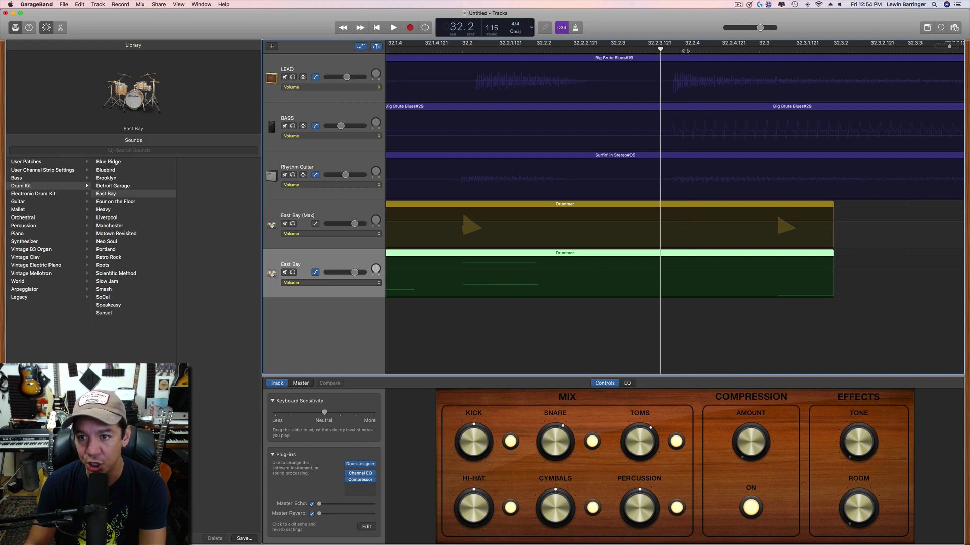
pyautogui.press('Right')
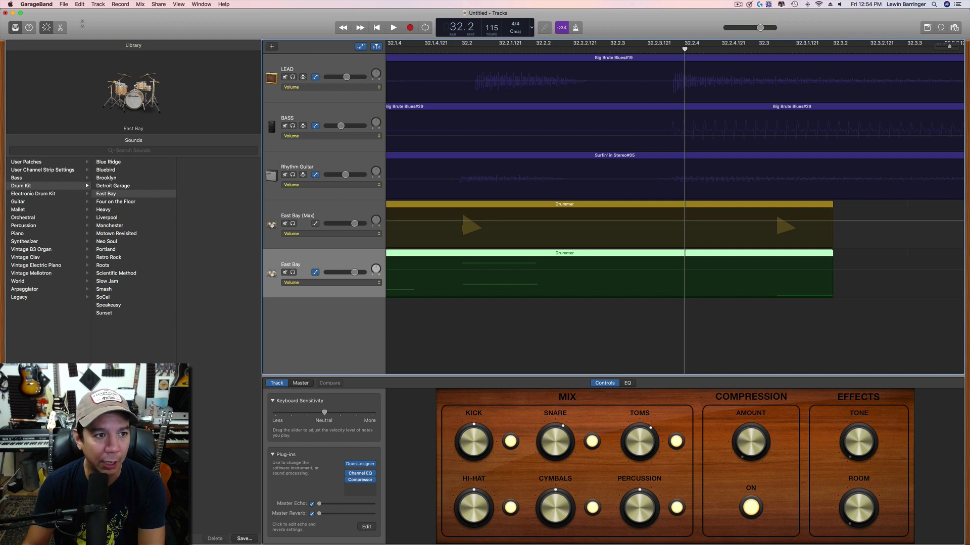
# - In the copied region's piano roll, copy the C1 and C♯2 notes at bar 32 and paste them at the playhead
pyautogui.click(62, 28)
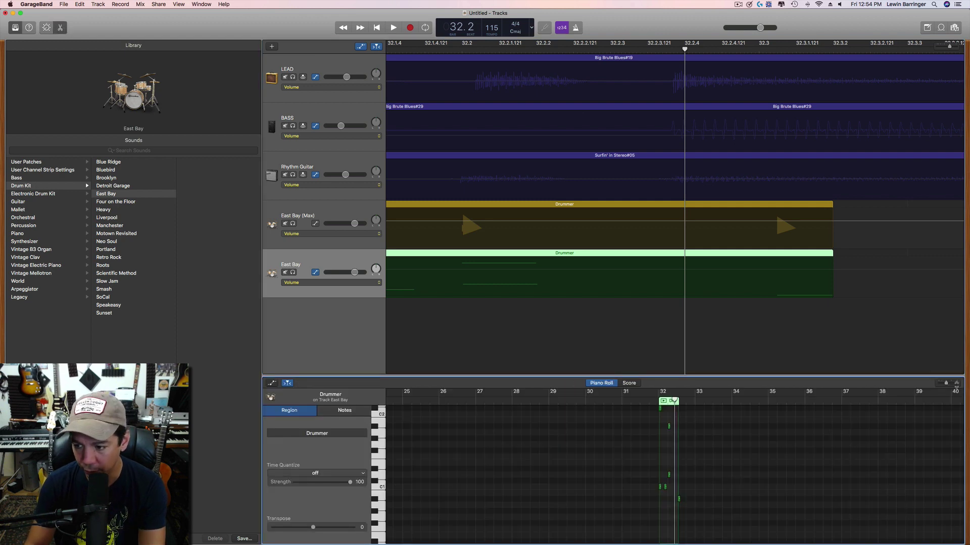
pyautogui.moveTo(946, 382); pyautogui.dragTo(954, 385)
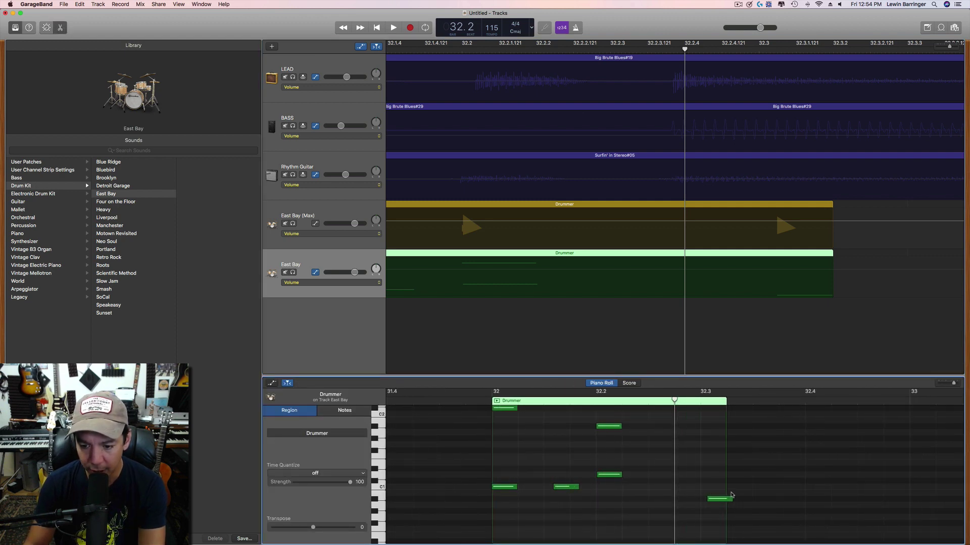
pyautogui.click(504, 487)
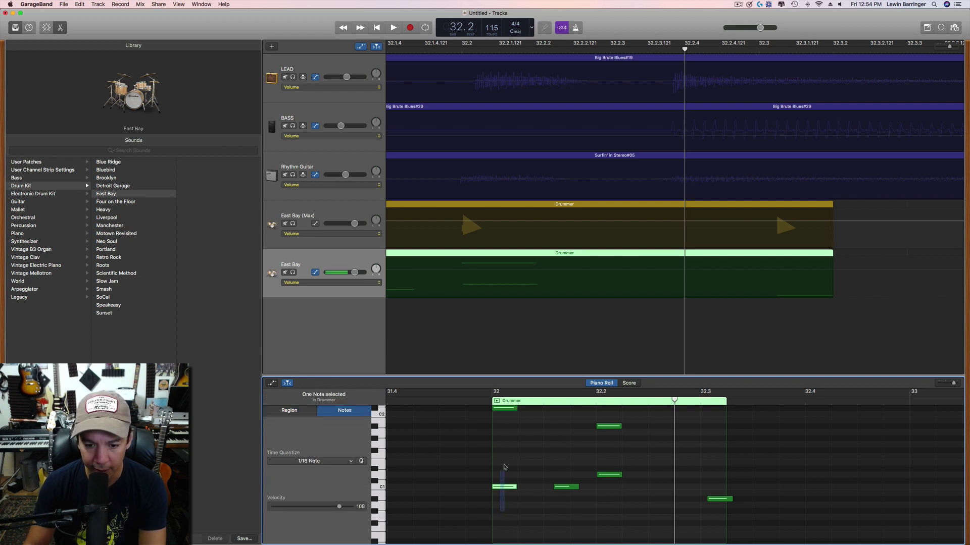
pyautogui.click(507, 408)
pyautogui.scroll(1, 508, 406)
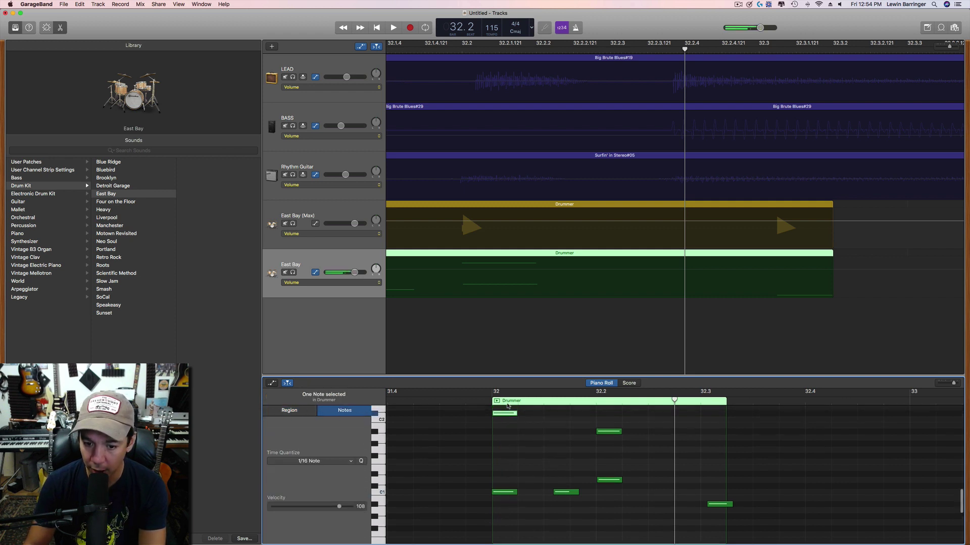
pyautogui.scroll(1, 507, 529)
pyautogui.keyDown('shift'); pyautogui.click(507, 529); pyautogui.keyUp('shift')
pyautogui.scroll(-3, 531, 520)
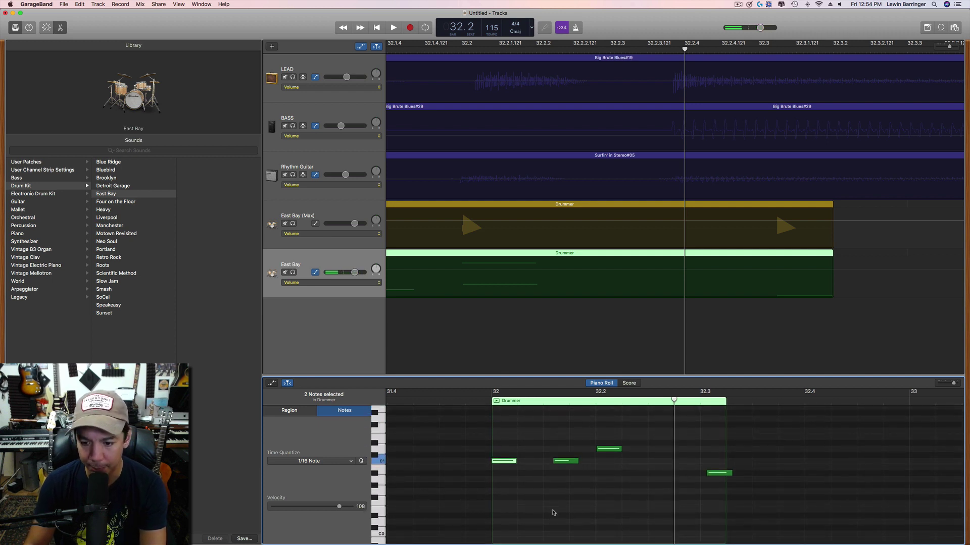
pyautogui.scroll(3, 648, 483)
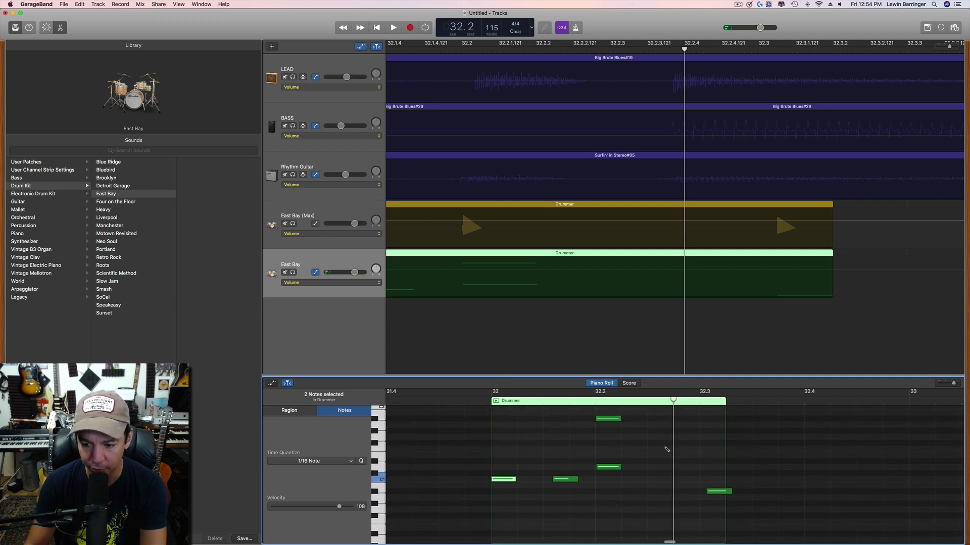
pyautogui.press('super+v')
pyautogui.scroll(6, 697, 505)
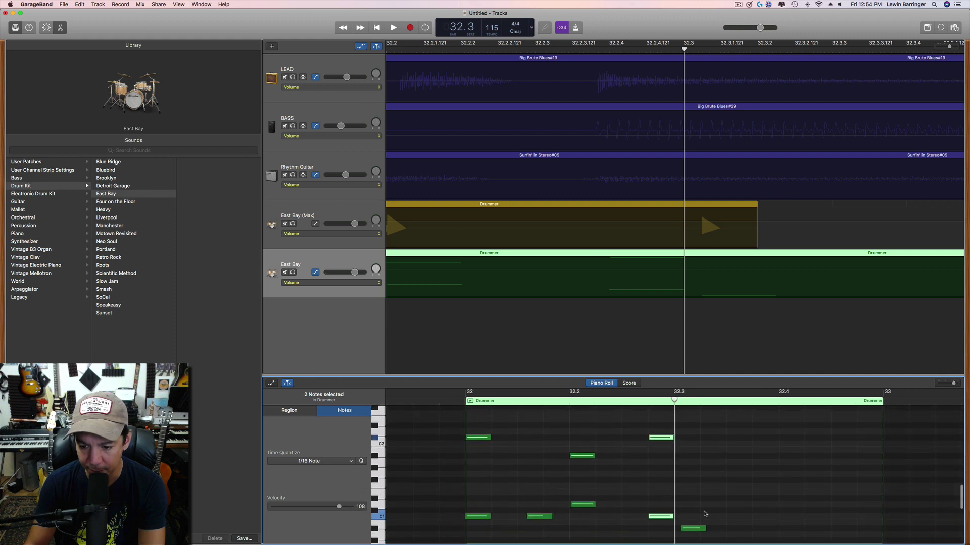
# - Delete the leftover low note just after bar 32 beat 3 from the copied region
pyautogui.click(693, 528)
pyautogui.scroll(-1, 692, 526)
pyautogui.moveTo(693, 522); pyautogui.dragTo(698, 544)
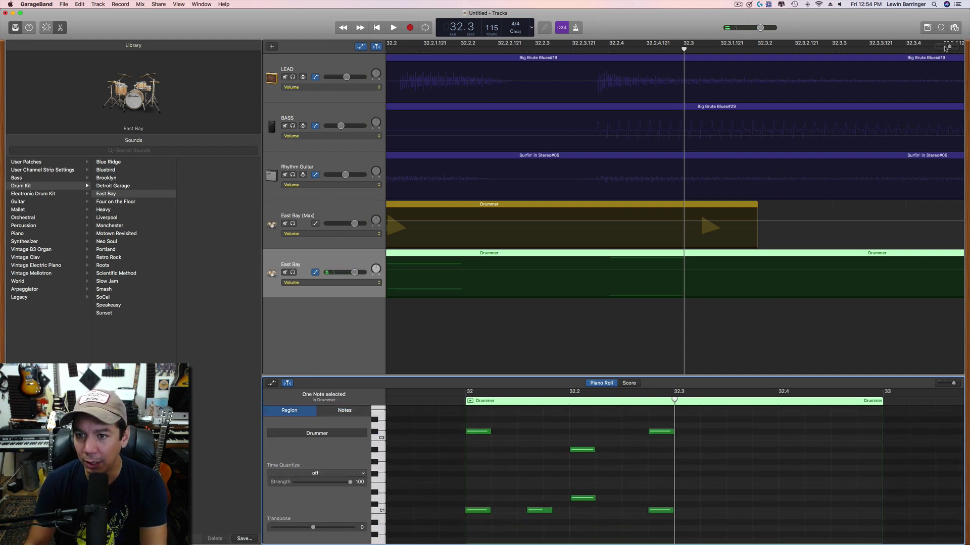
# - Put the playhead on the start of the final guitar hit and shift the two pasted notes slightly earlier to line up with it
pyautogui.click(598, 51)
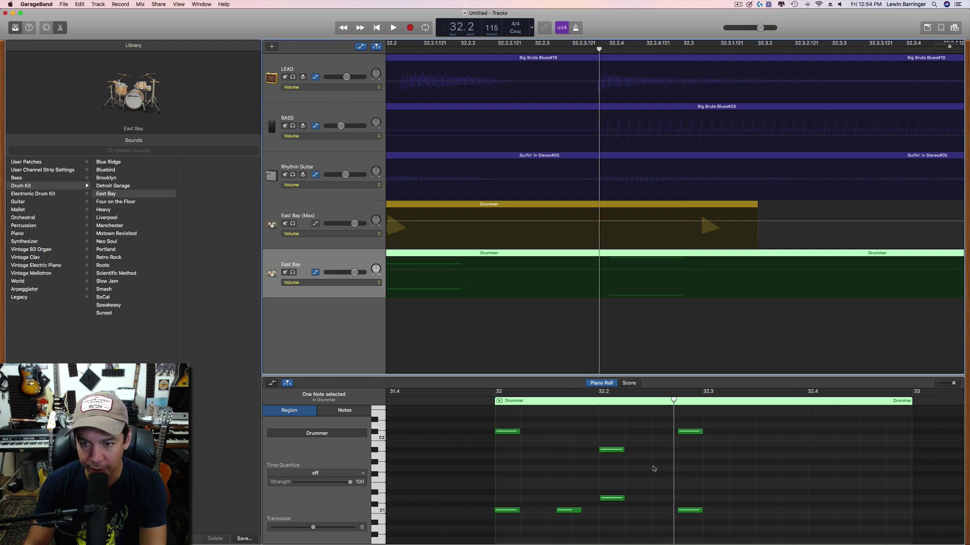
pyautogui.keyDown('shift'); pyautogui.click(698, 430); pyautogui.keyUp('shift')
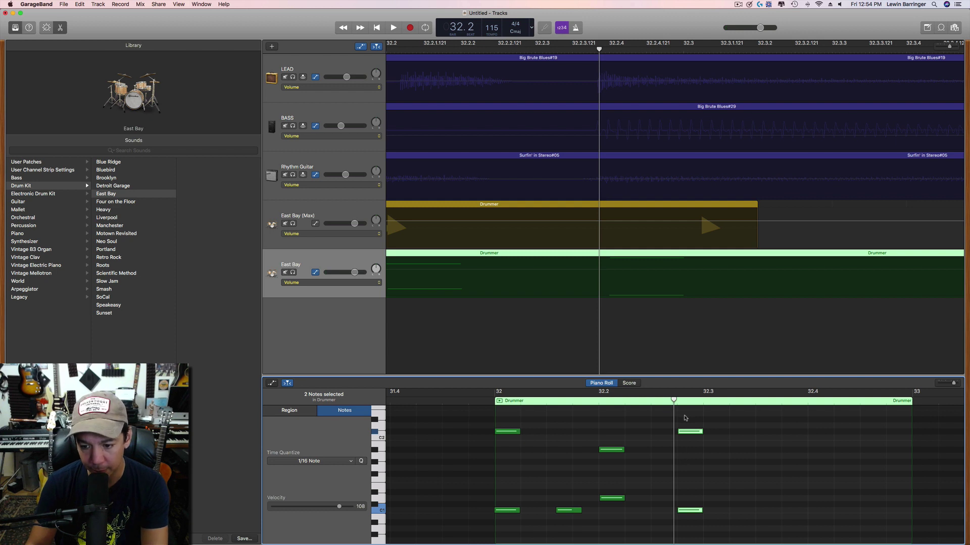
pyautogui.moveTo(948, 383); pyautogui.dragTo(955, 383)
pyautogui.moveTo(711, 433); pyautogui.dragTo(702, 434)
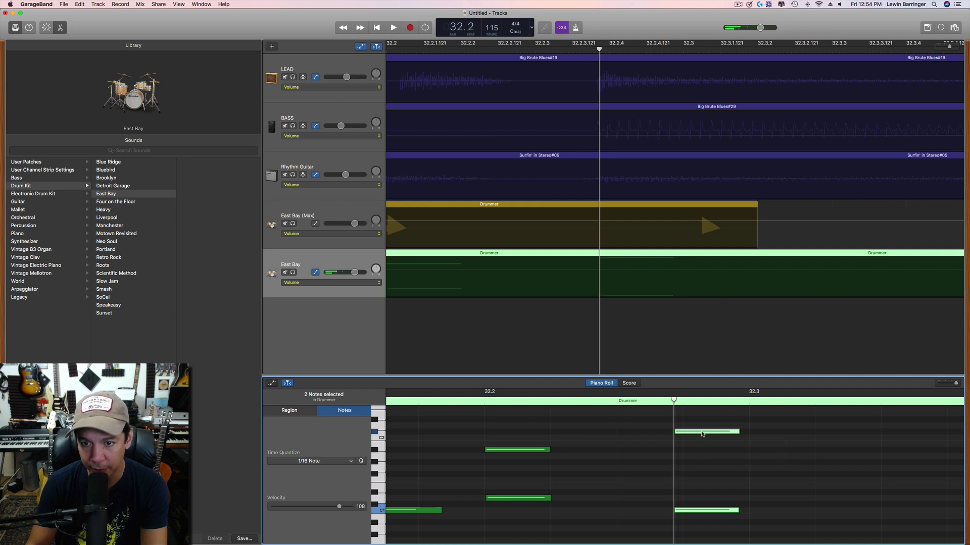
# - Play the ending from about bar 31 beat 4 to just past bar 33 to hear the edited notes
pyautogui.hscroll(-5, 693, 117)
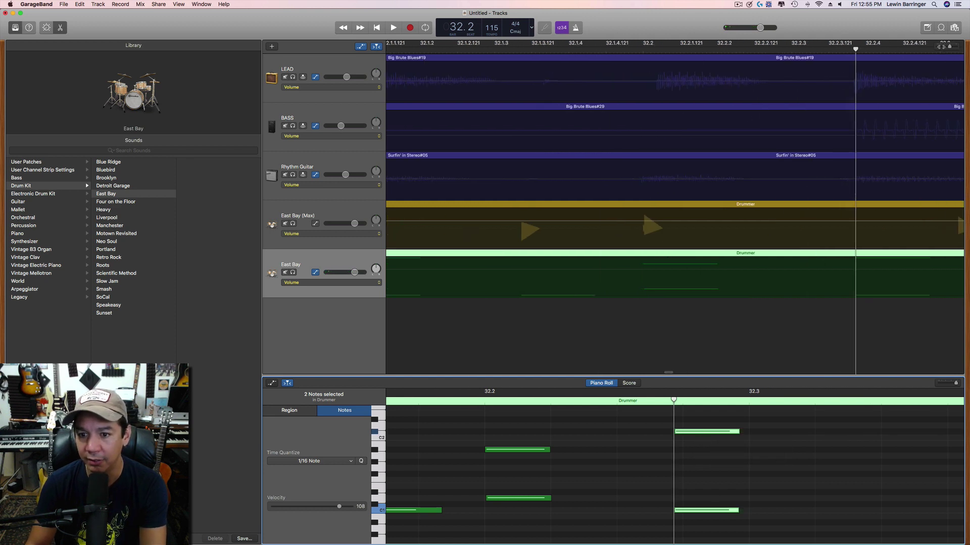
pyautogui.press('super+Left')
pyautogui.press('super+Left')
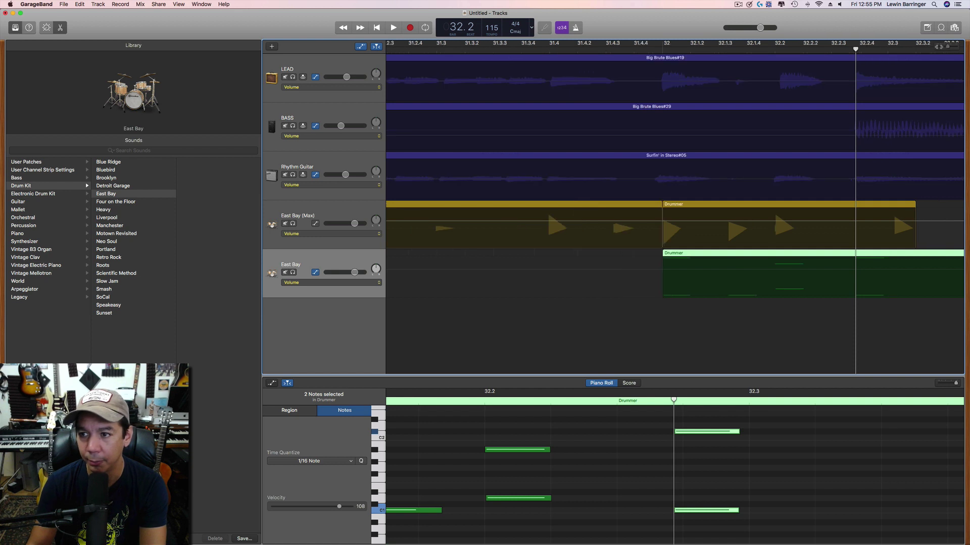
pyautogui.click(547, 50)
pyautogui.press('space')
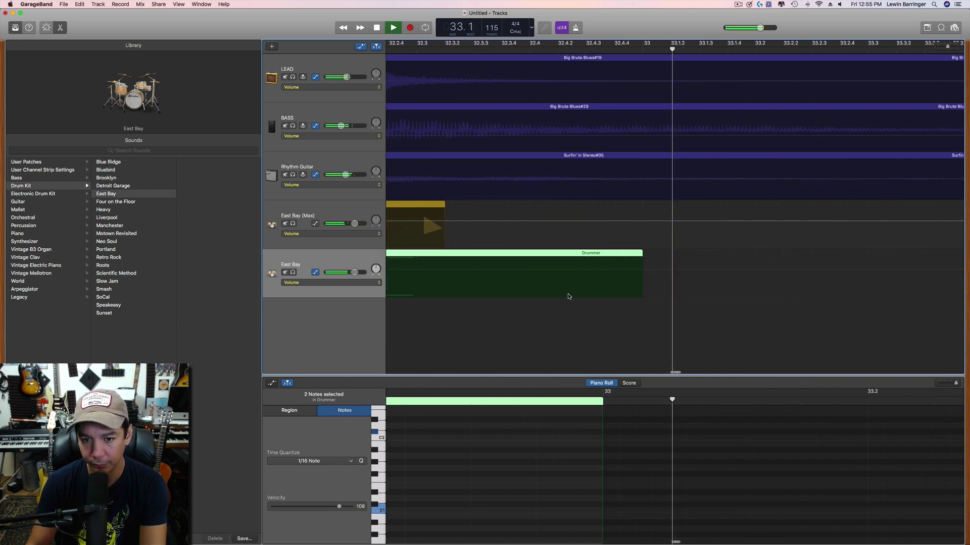
pyautogui.hscroll(-5, 542, 284)
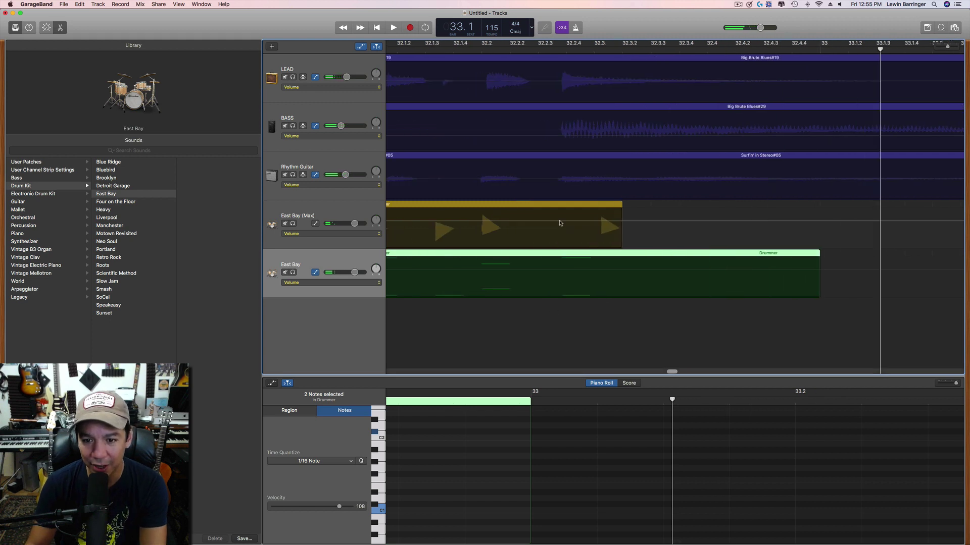
# - Delete the short region starting at bar 32 from the East Bay (Max) drummer track and play the ending again
pyautogui.click(518, 203)
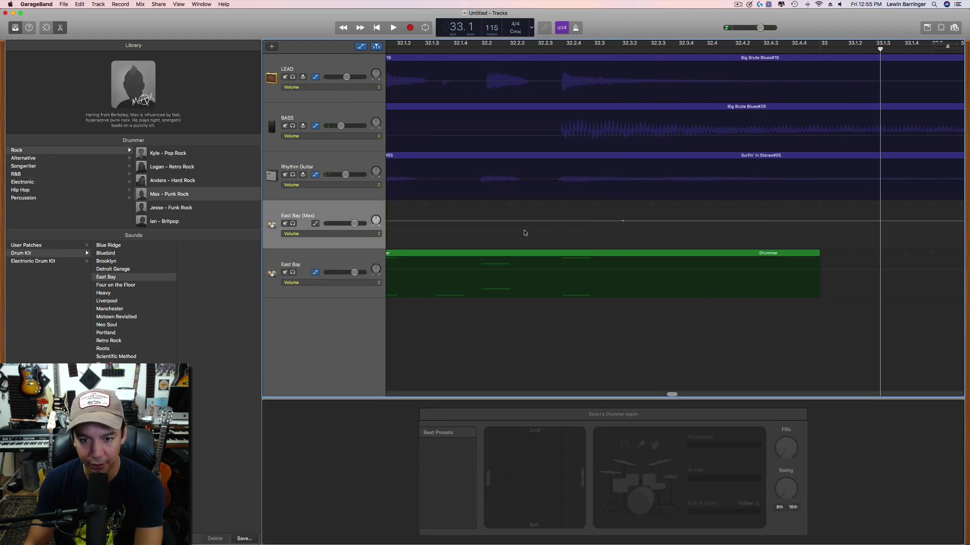
pyautogui.hscroll(-5, 532, 222)
pyautogui.press('space')
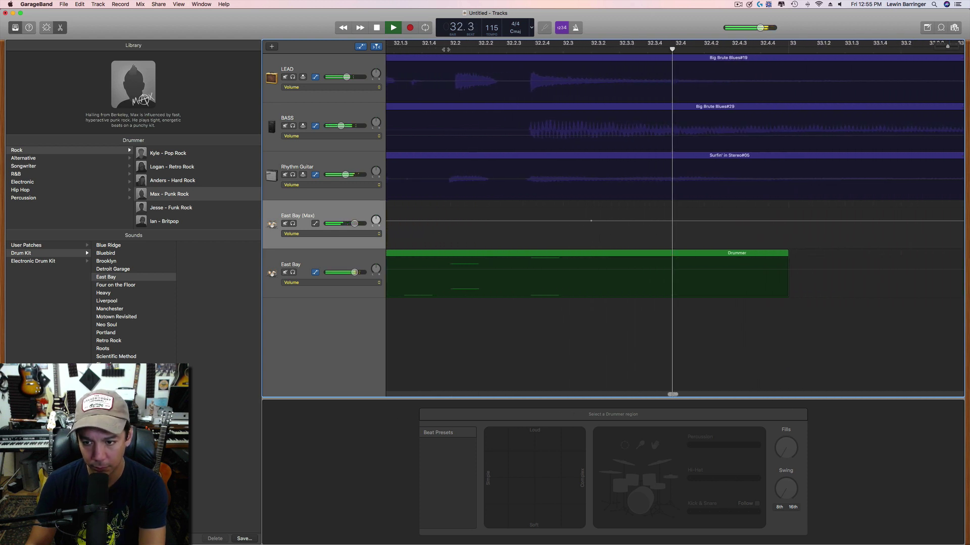
# - Stop playback and move the green MIDI drum region at bar 32 from the East Bay track onto the East Bay (Max) track
pyautogui.press('space')
pyautogui.hscroll(-5, 596, 238)
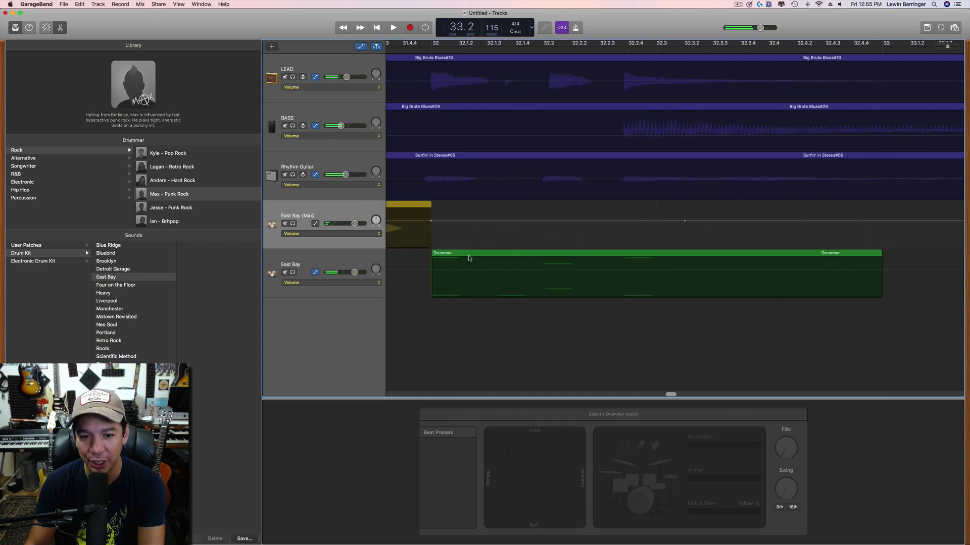
pyautogui.moveTo(468, 255); pyautogui.dragTo(471, 206)
# - Play the ending from about bar 31, and again from bar 29, to hear the moved region with the other tracks
pyautogui.hscroll(-5, 547, 263)
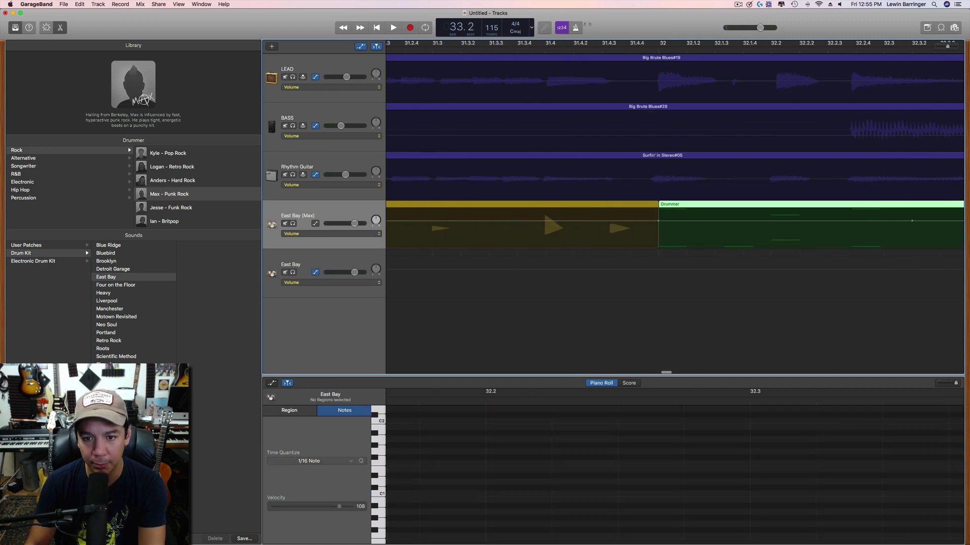
pyautogui.click(391, 46)
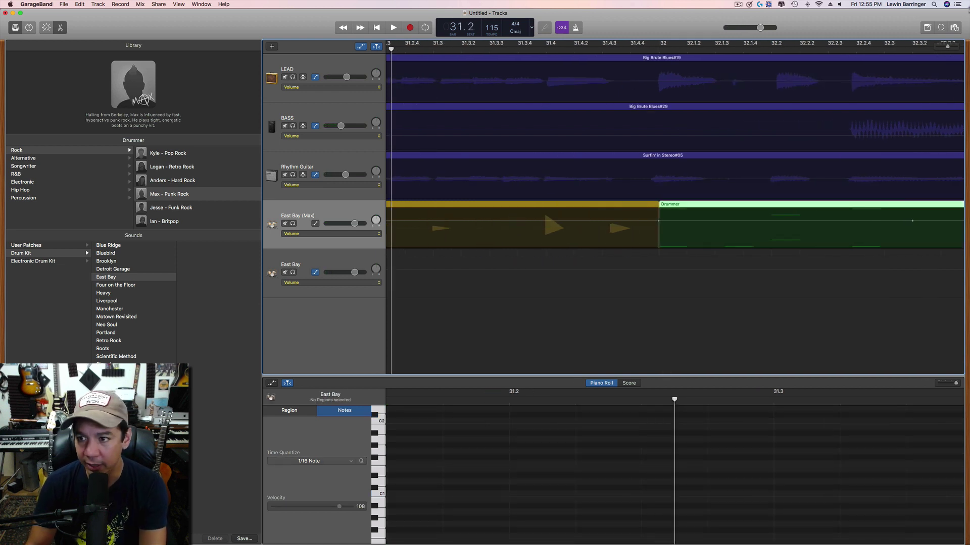
pyautogui.moveTo(947, 45); pyautogui.dragTo(941, 46)
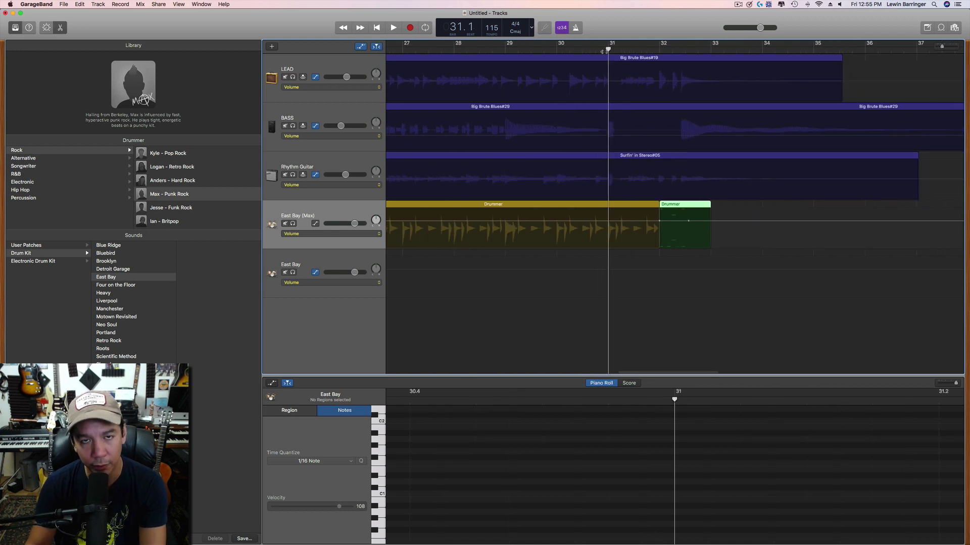
pyautogui.press('space')
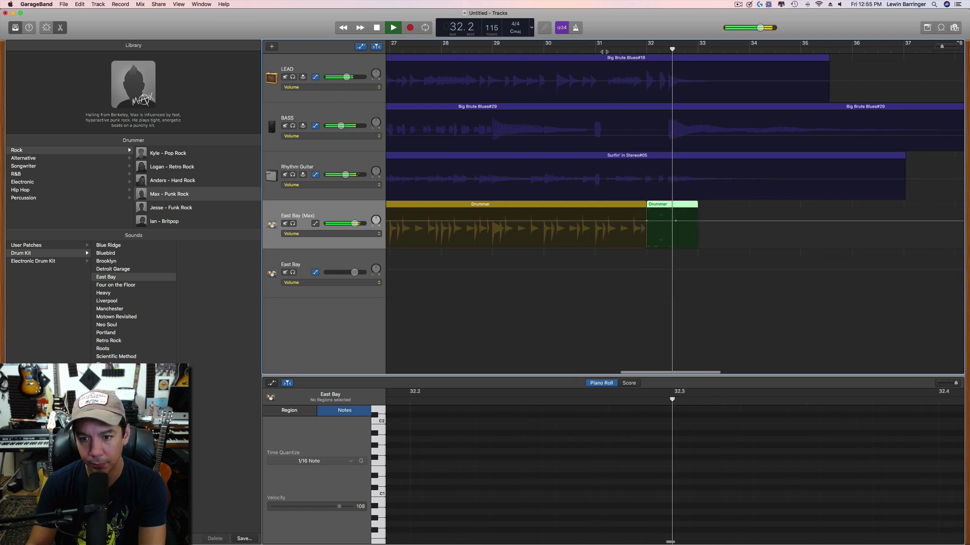
pyautogui.press('space')
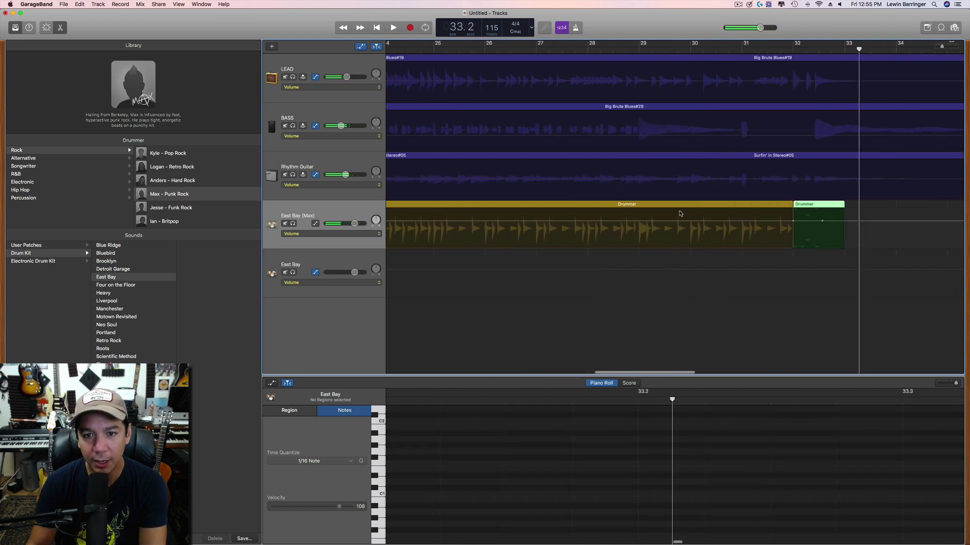
pyautogui.click(640, 50)
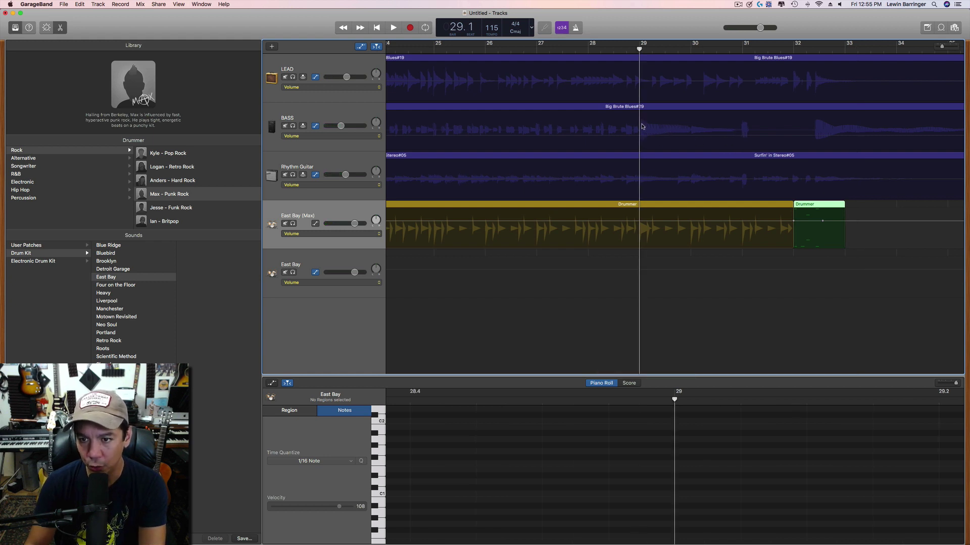
pyautogui.press('space')
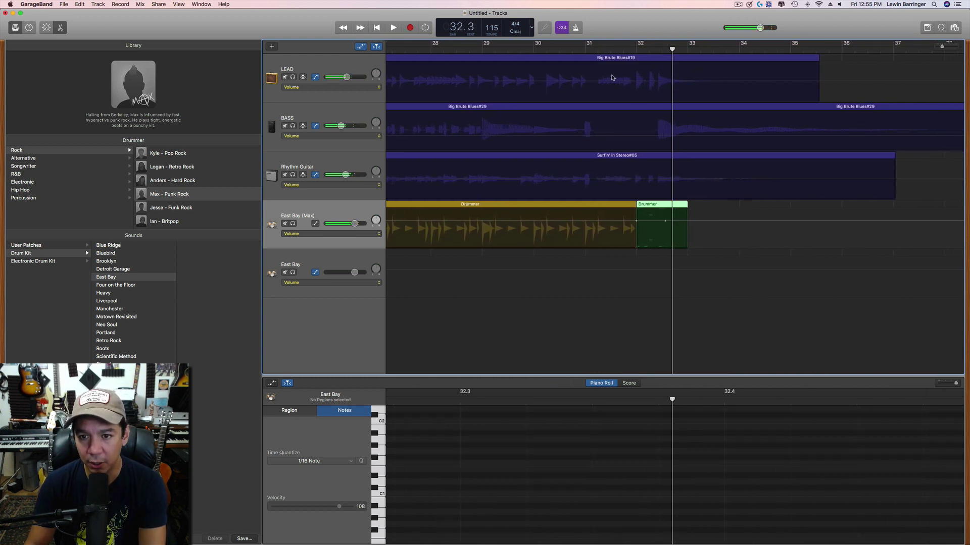
# - Split the East Bay (Max) Drummer region at bar 31 and delete the piece between bars 31 and 32
pyautogui.press('Left')
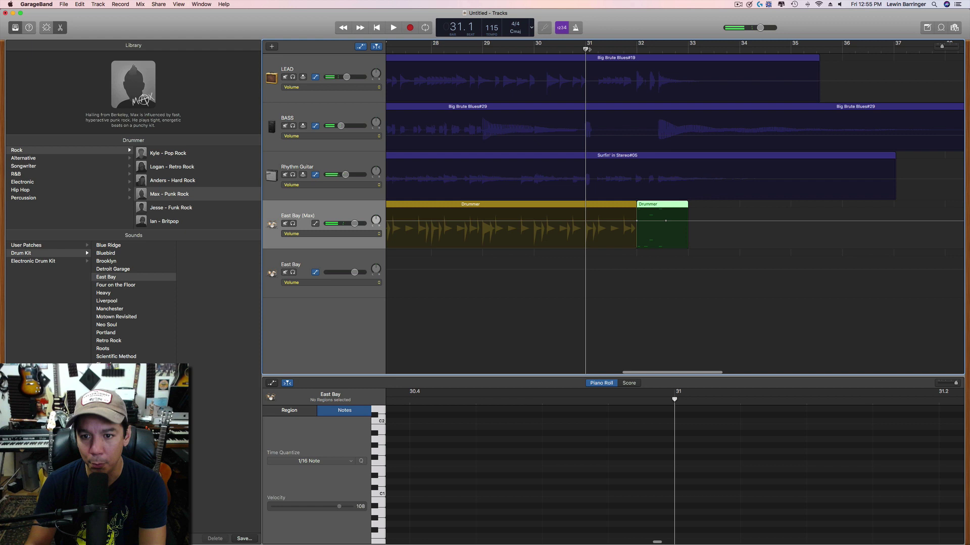
pyautogui.click(610, 209)
pyautogui.press('super+t')
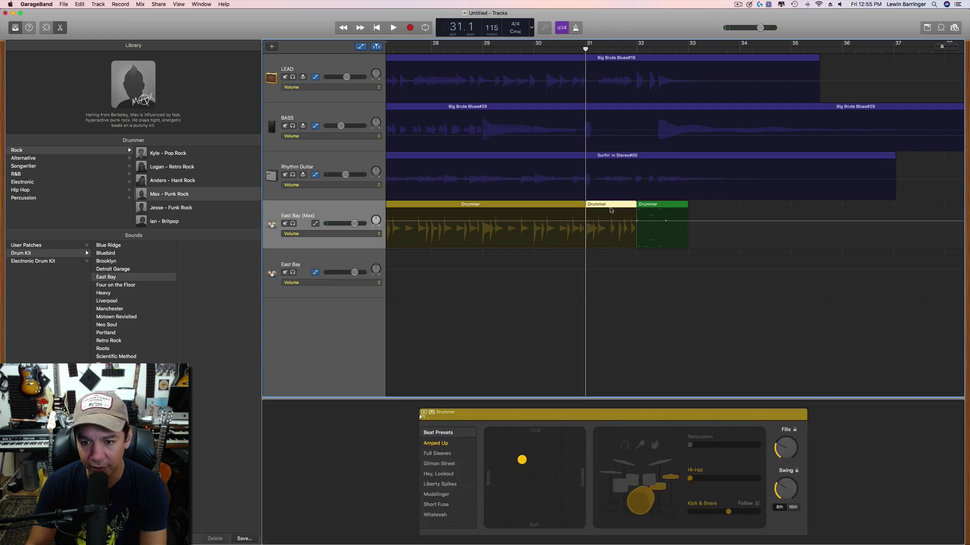
pyautogui.press('Delete')
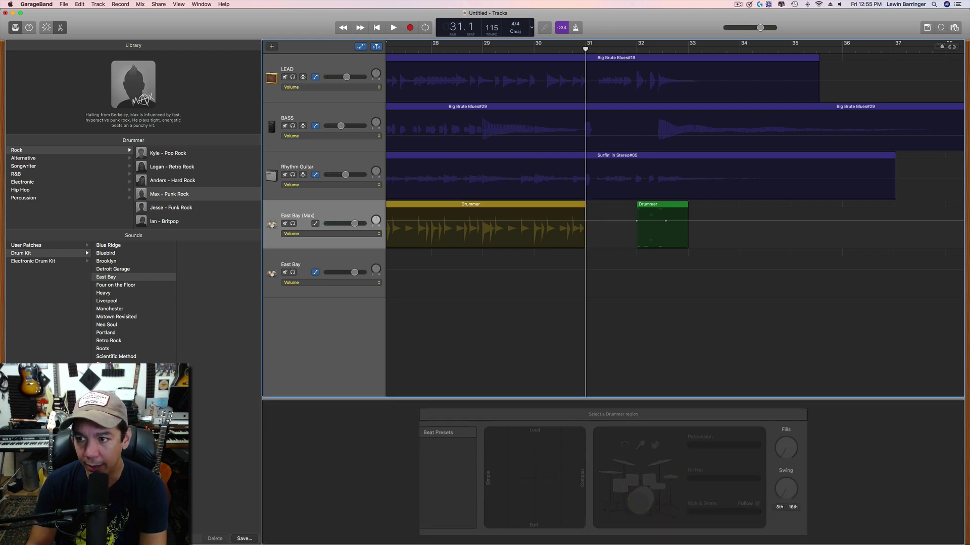
# - Extend the end of the remaining Drummer region slightly past bar 31 to include the hit on the downbeat
pyautogui.press('super+Right')
pyautogui.moveTo(581, 204); pyautogui.dragTo(598, 207)
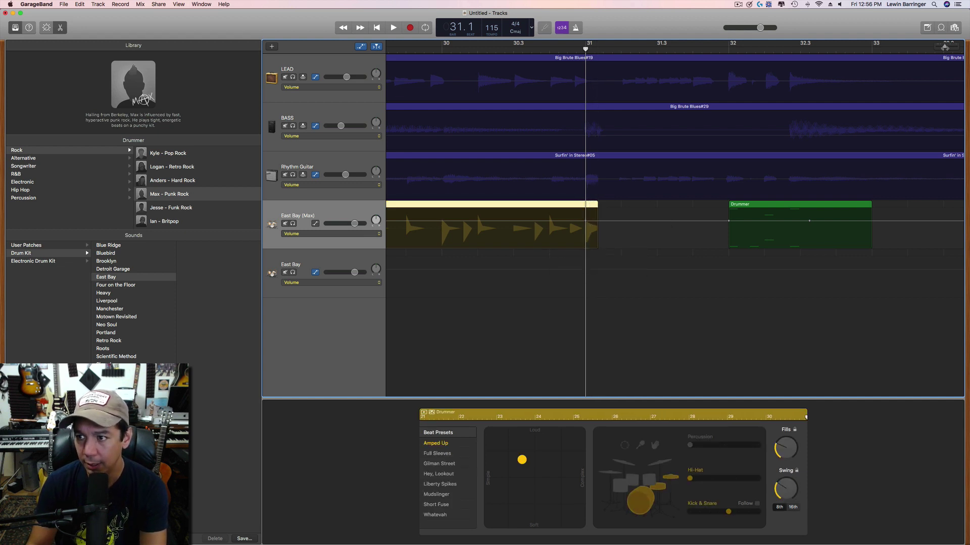
pyautogui.press('super+Left')
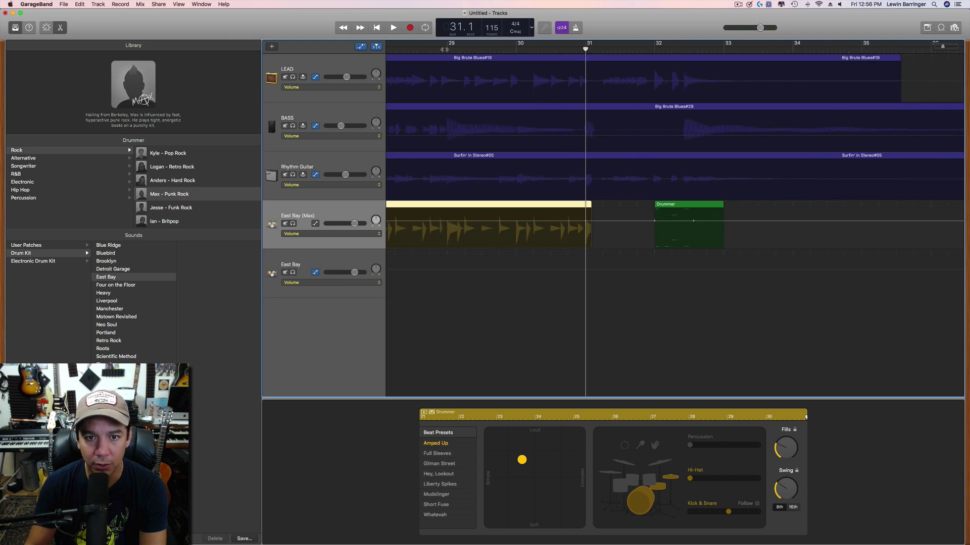
# - Split the Drummer region at bar 29 and set the new last region's Kick & Snare variation to 7
pyautogui.click(447, 49)
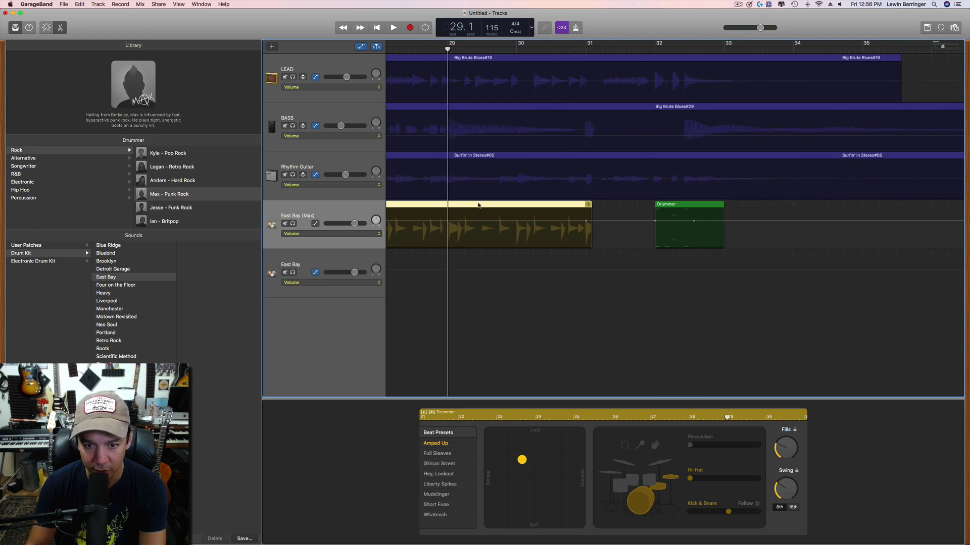
pyautogui.press('super+t')
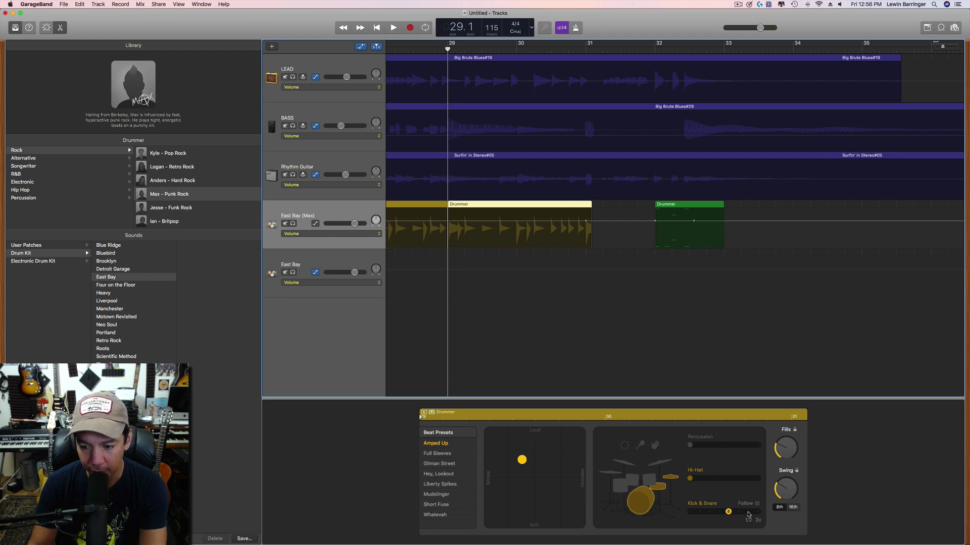
pyautogui.click(748, 513)
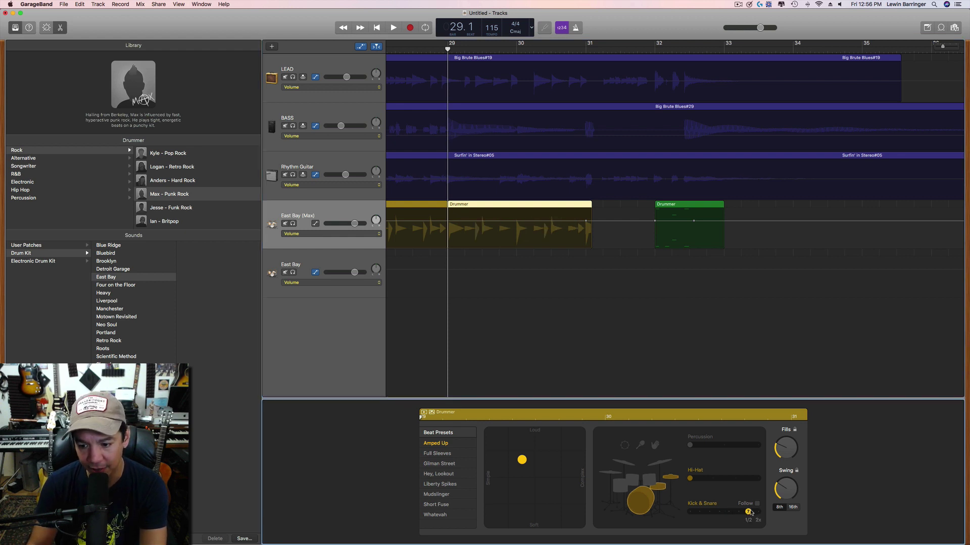
# - Play the song from about bar 27 beat 2 to bar 34 to hear the new pattern and the ending
pyautogui.hscroll(-5, 602, 96)
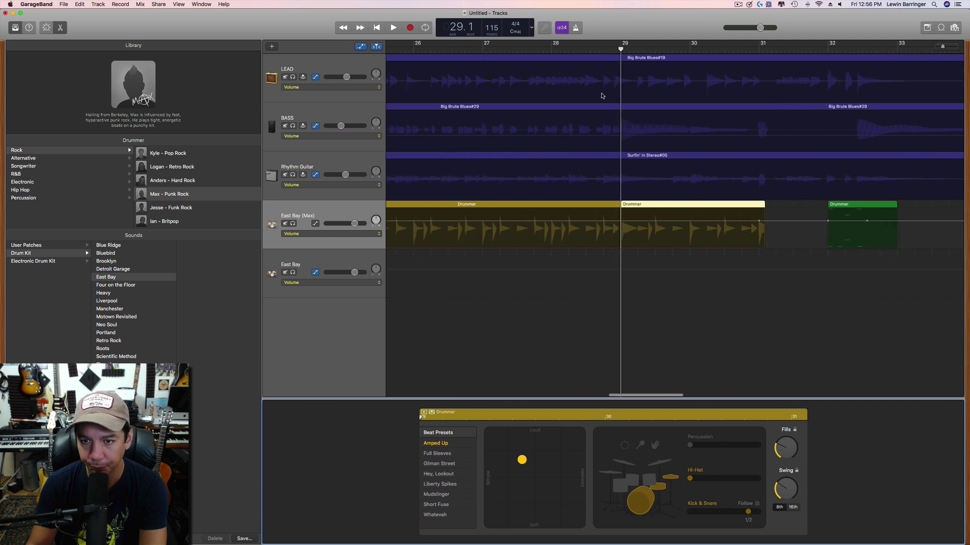
pyautogui.press(',')
pyautogui.press(',')
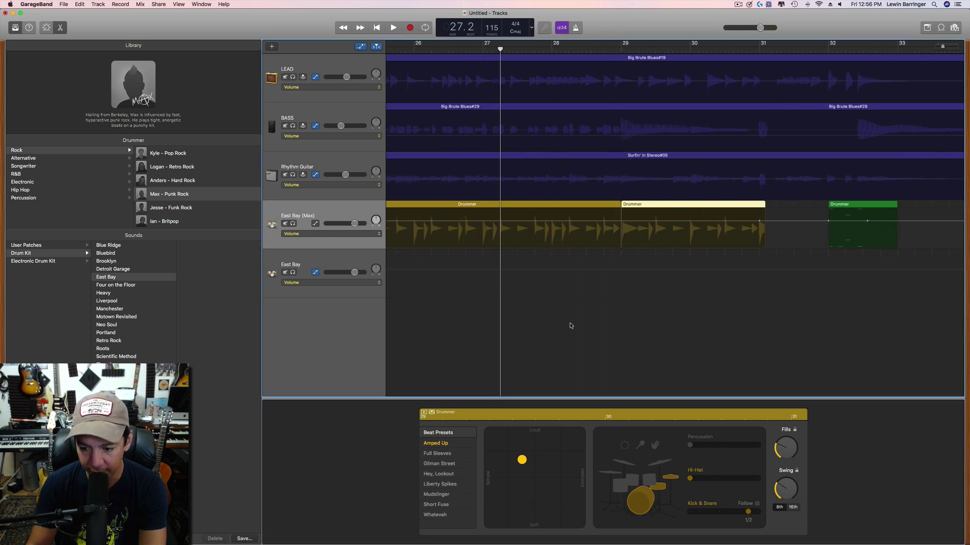
pyautogui.press('space')
pyautogui.hscroll(-1, 572, 325)
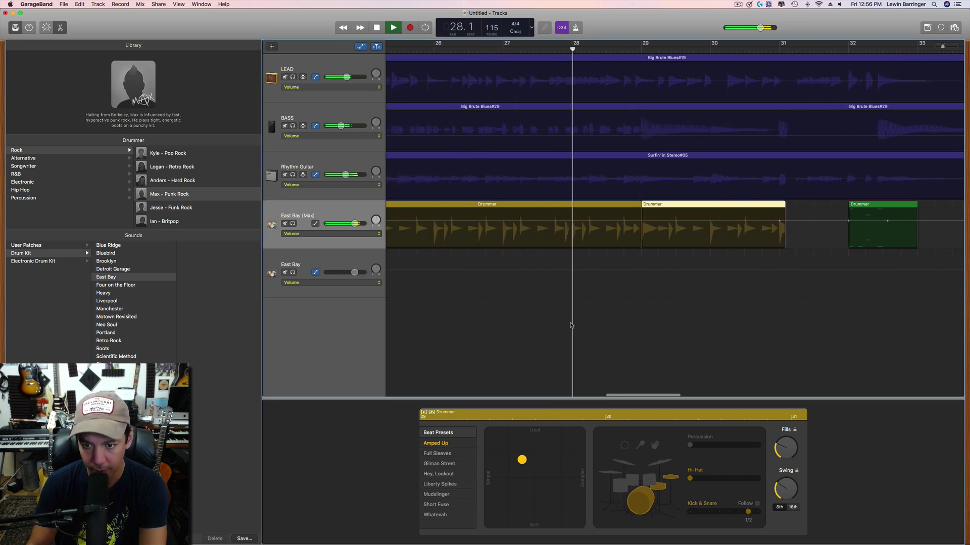
pyautogui.hscroll(-1, 572, 325)
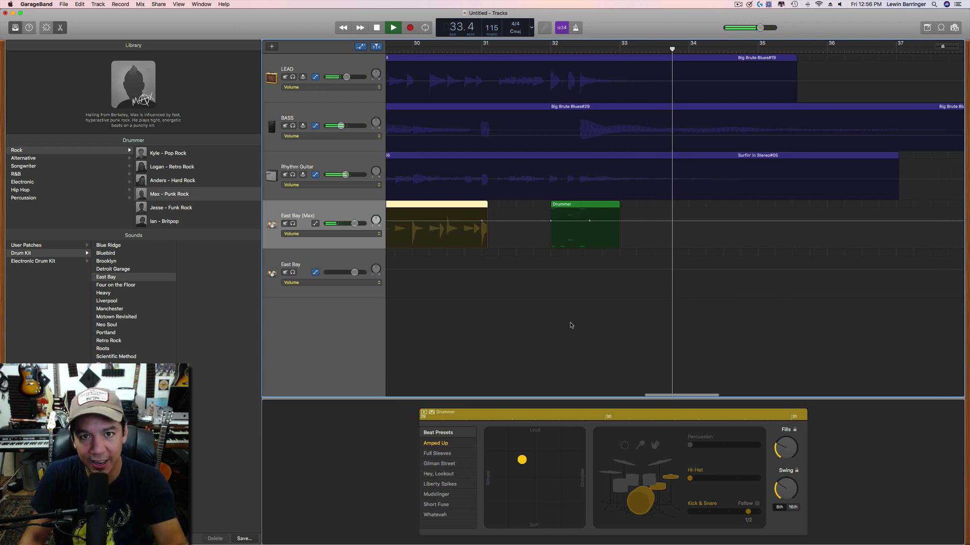
pyautogui.press('space')
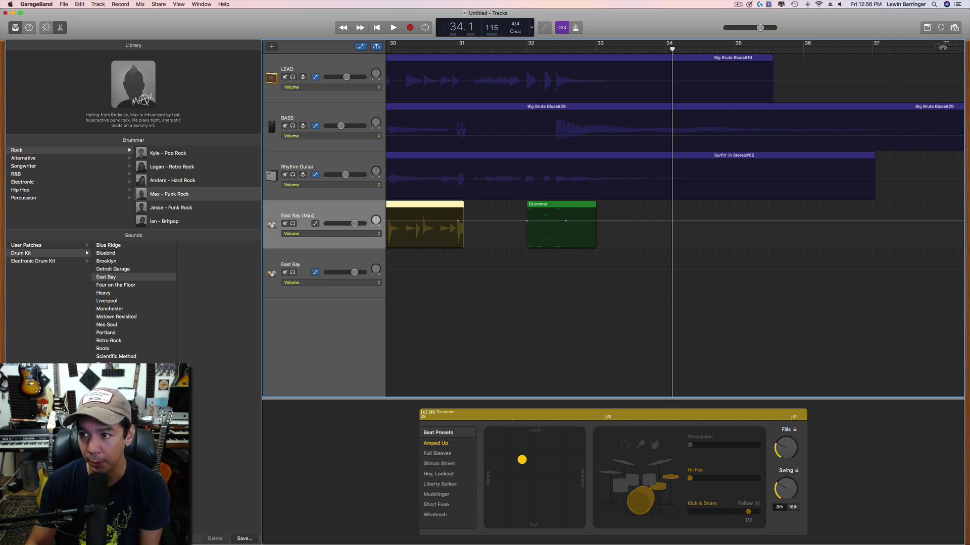
# - Show the whole arrangement and place the playhead at bar 13, where the second Drummer region starts
pyautogui.press('z')
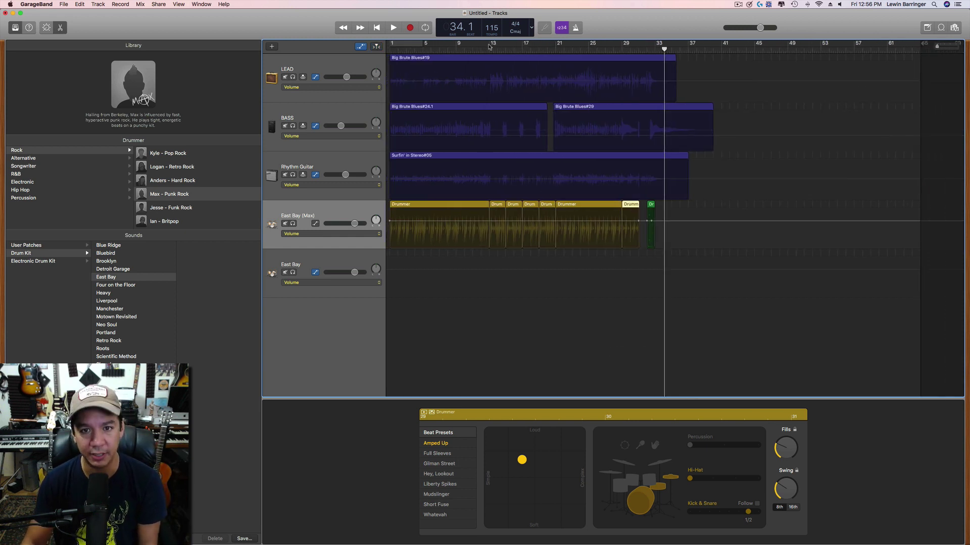
pyautogui.click(489, 47)
pyautogui.press('super+f')
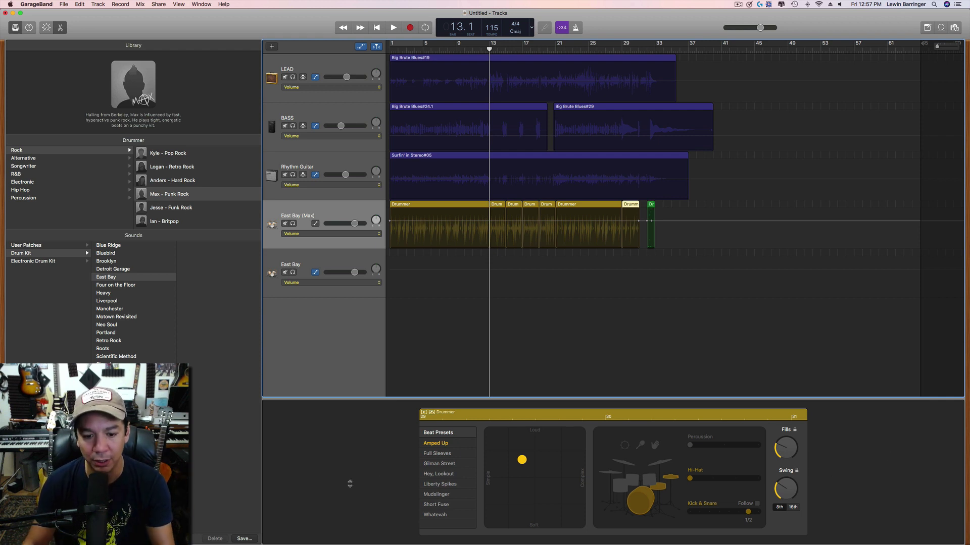
# - Try the Full Sleeves and Gilman Street beat presets on the Drummer region at bar 29, then reapply Amped Up
pyautogui.click(436, 453)
pyautogui.click(439, 463)
pyautogui.click(435, 444)
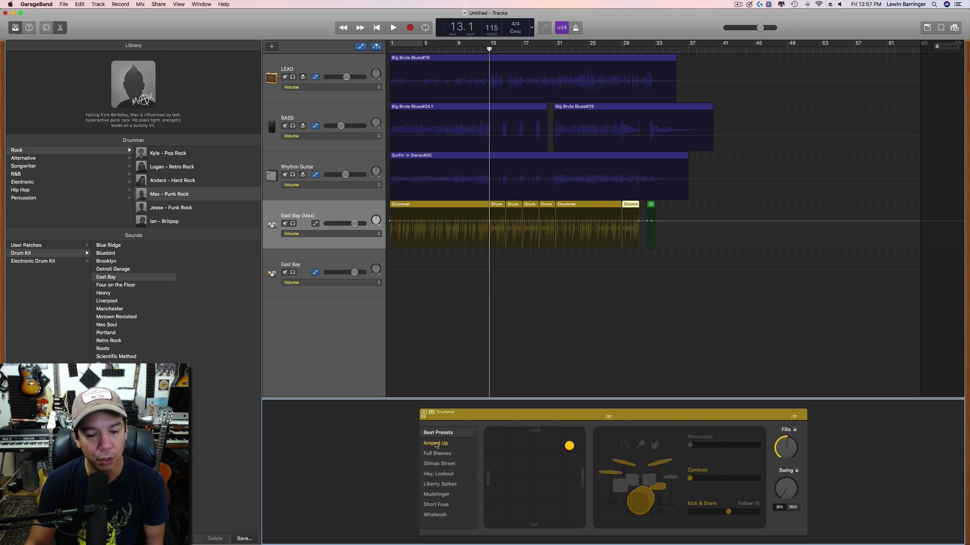